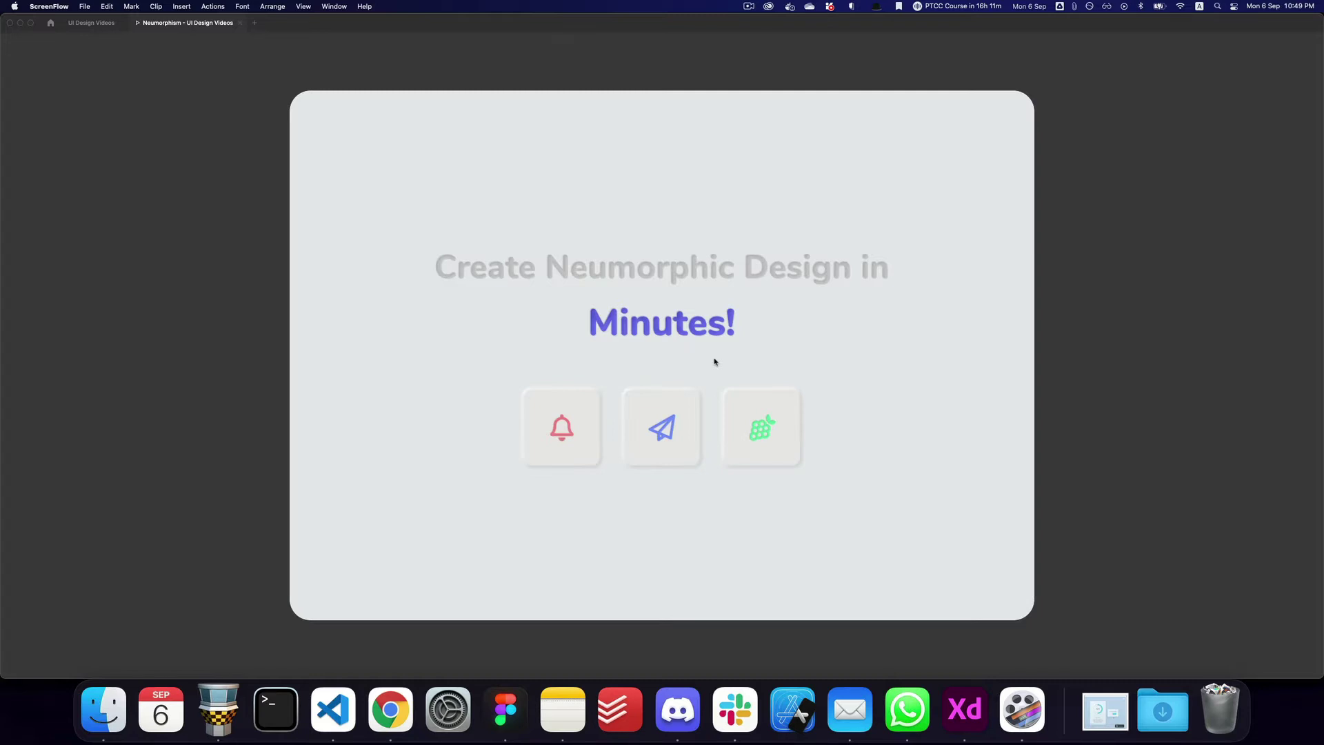
- Switch from the prototype preview to the UI Design Videos editor file
key("super+2")
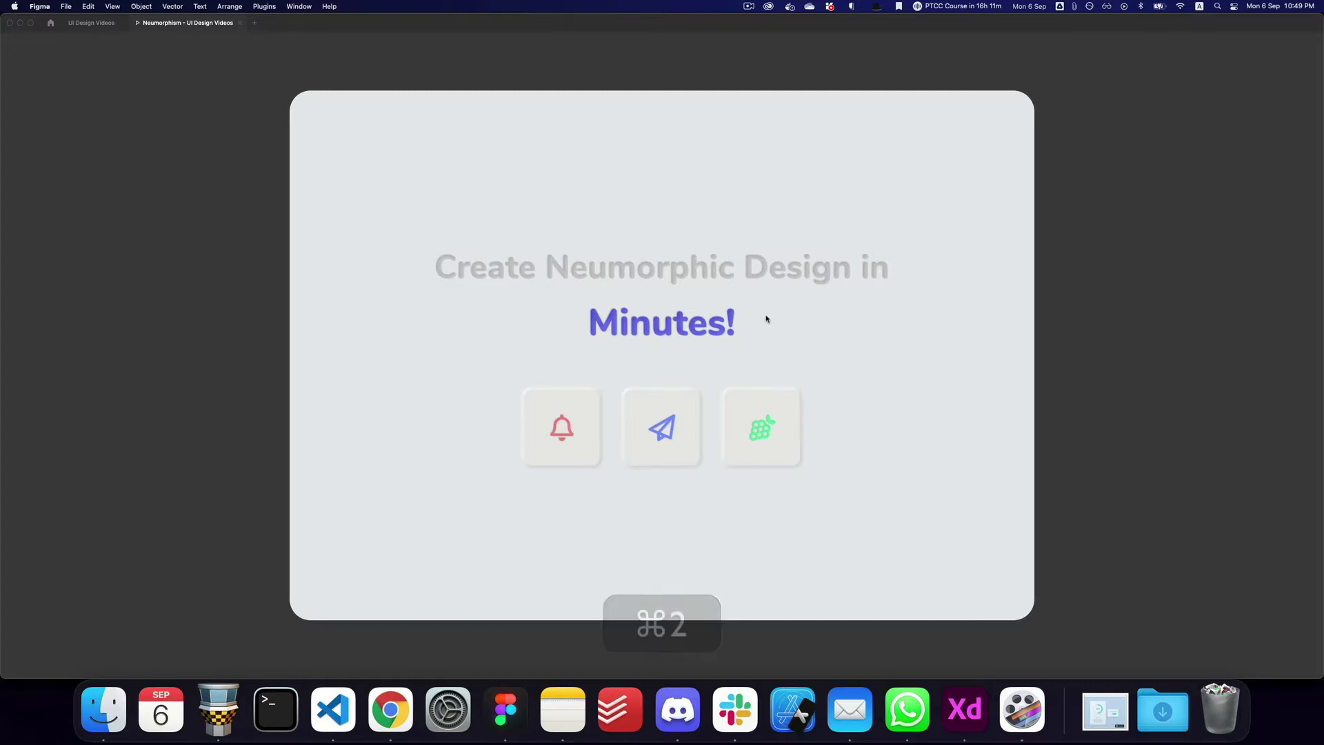
left_click(768, 319)
key("super+2")
- Add a 1440×900 MacBook Pro frame beside Desktop - 1, removing the stray MacBook frame
left_click_drag(896, 305, 674, 328)
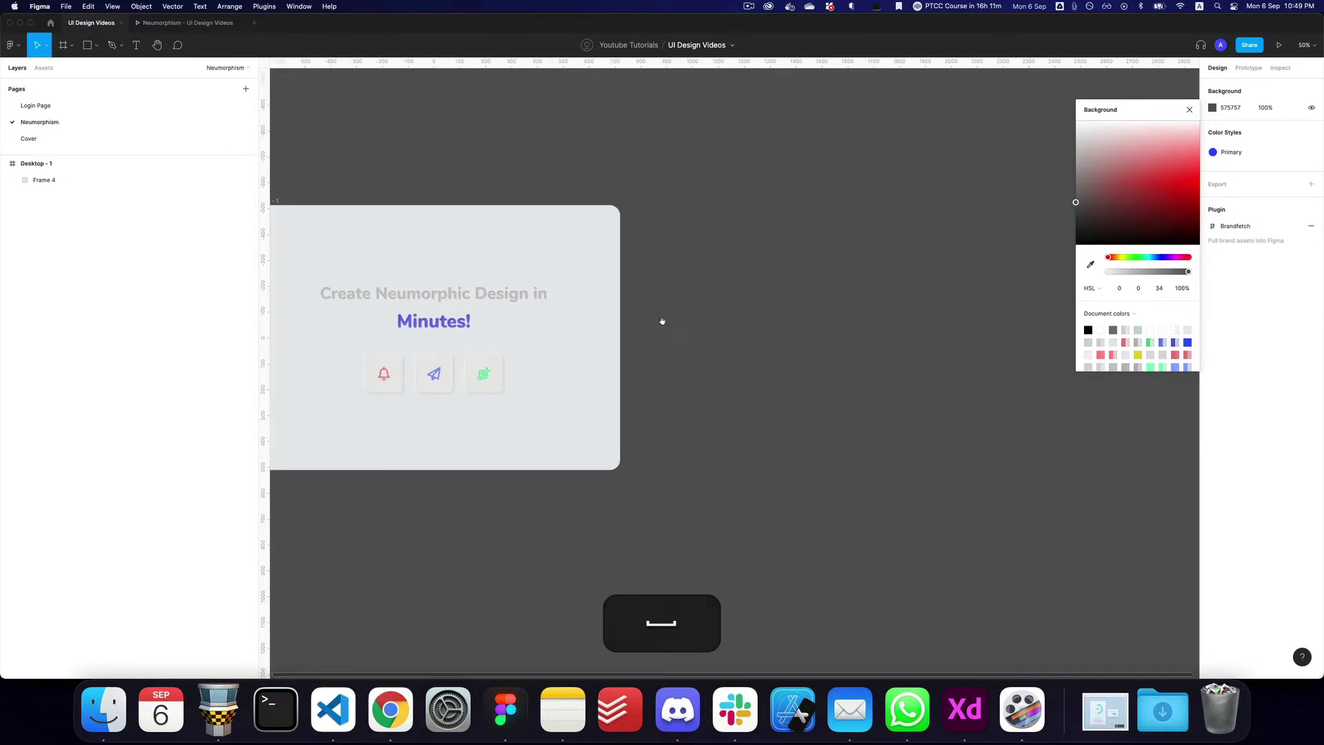
key("a")
left_click(1235, 171)
key("v")
left_click_drag(731, 297, 780, 226)
key("a")
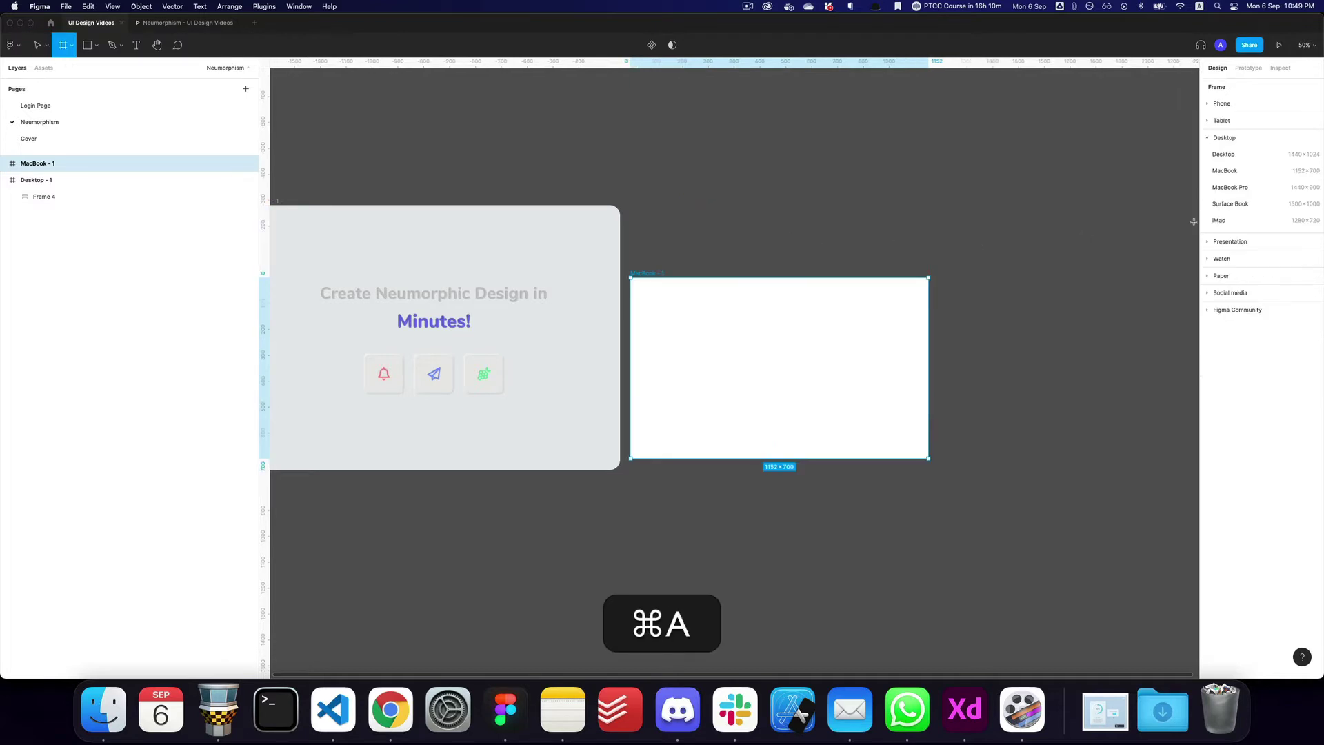
left_click(1246, 181)
left_click(845, 319)
key("v")
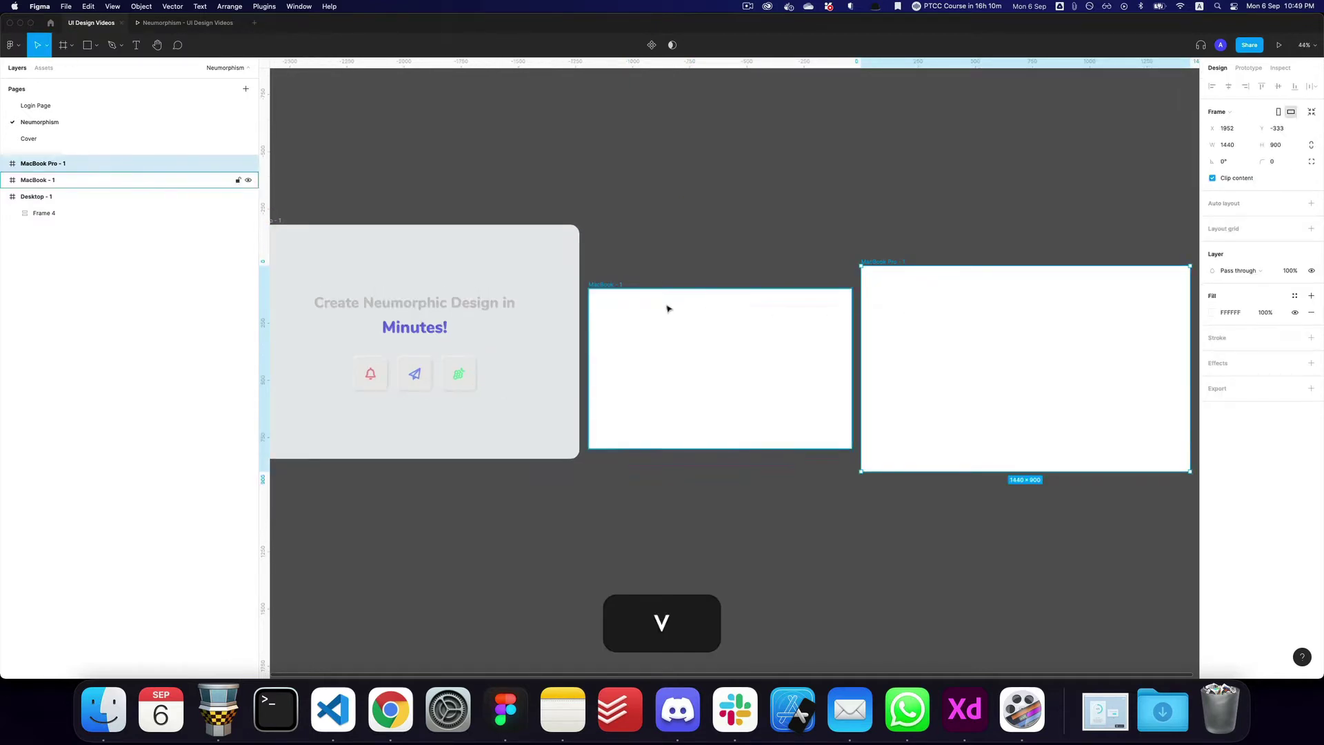
key("super+x")
left_click_drag(887, 304, 851, 299)
- Stretch the MacBook Pro - 1 frame to 1440×1024 to match Desktop - 1
key("space")
left_click(585, 287)
left_click(583, 287)
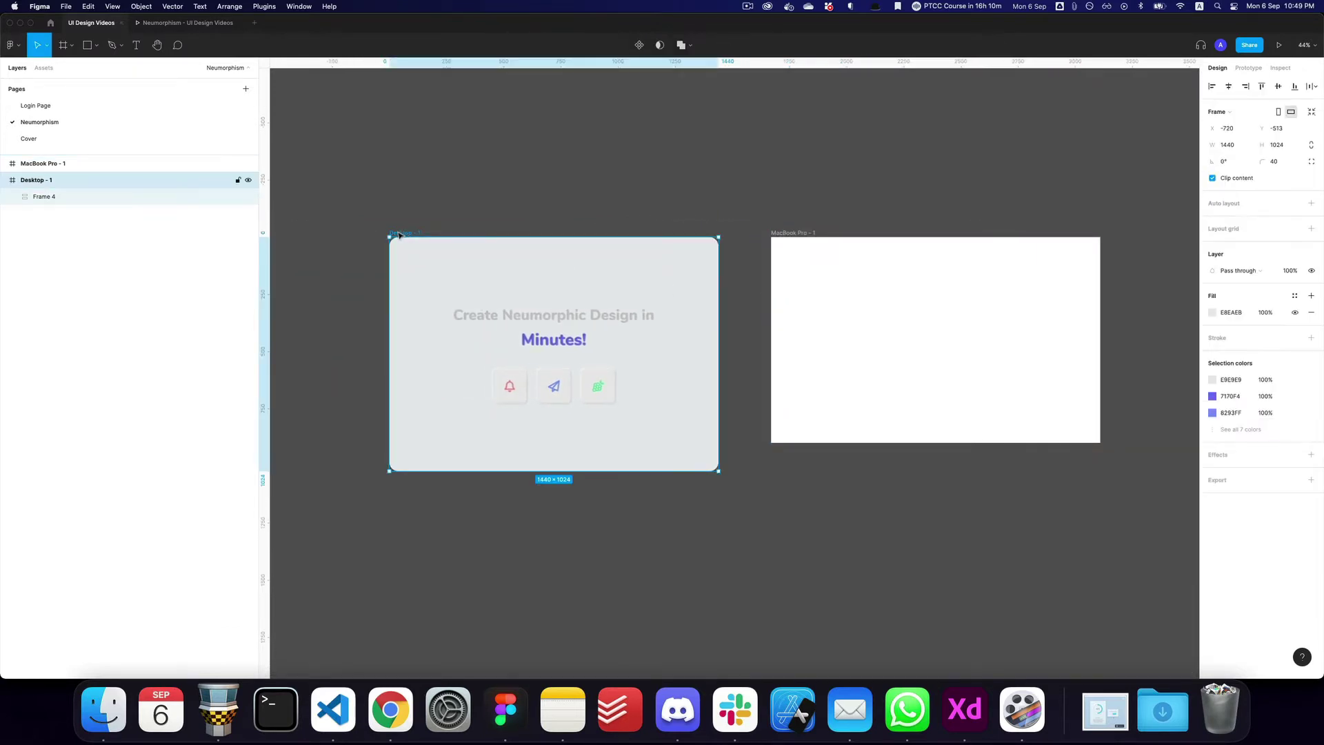
left_click(783, 238)
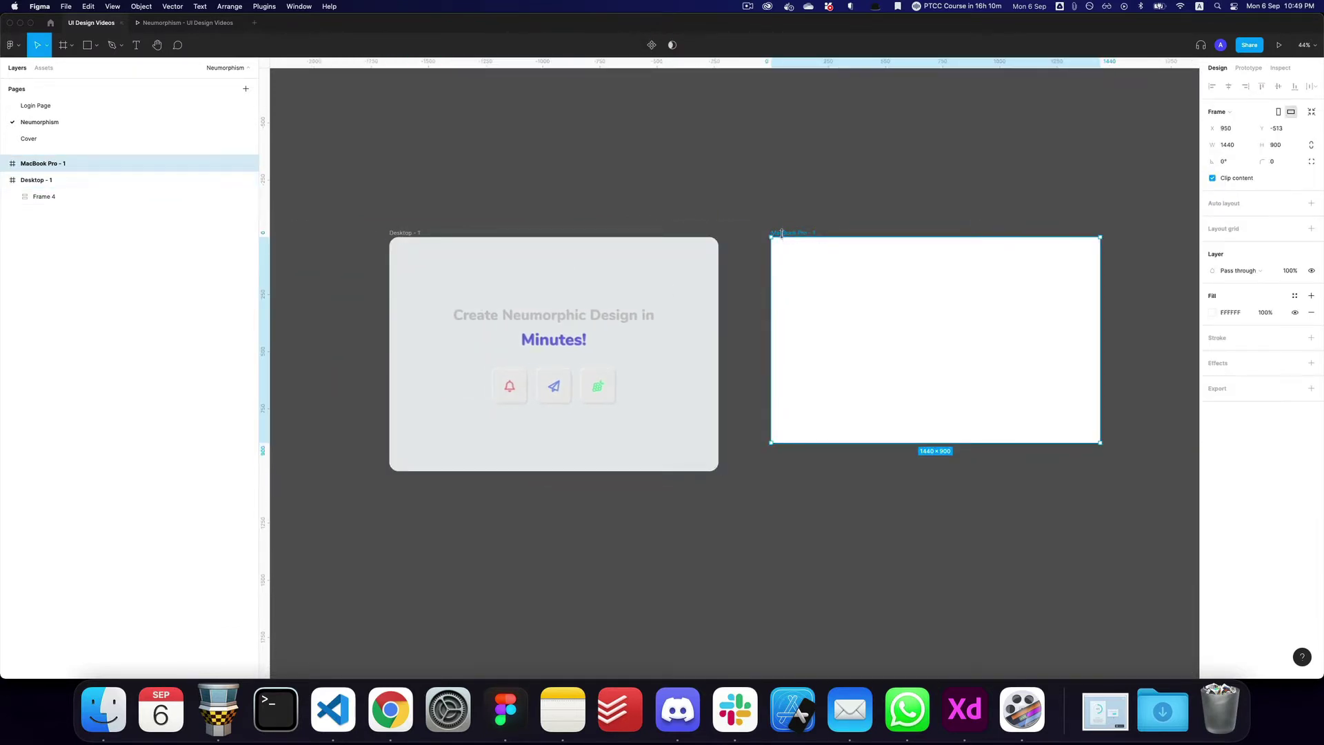
left_click_drag(842, 255, 772, 259)
left_click_drag(775, 445, 770, 474)
left_click_drag(862, 401, 843, 399)
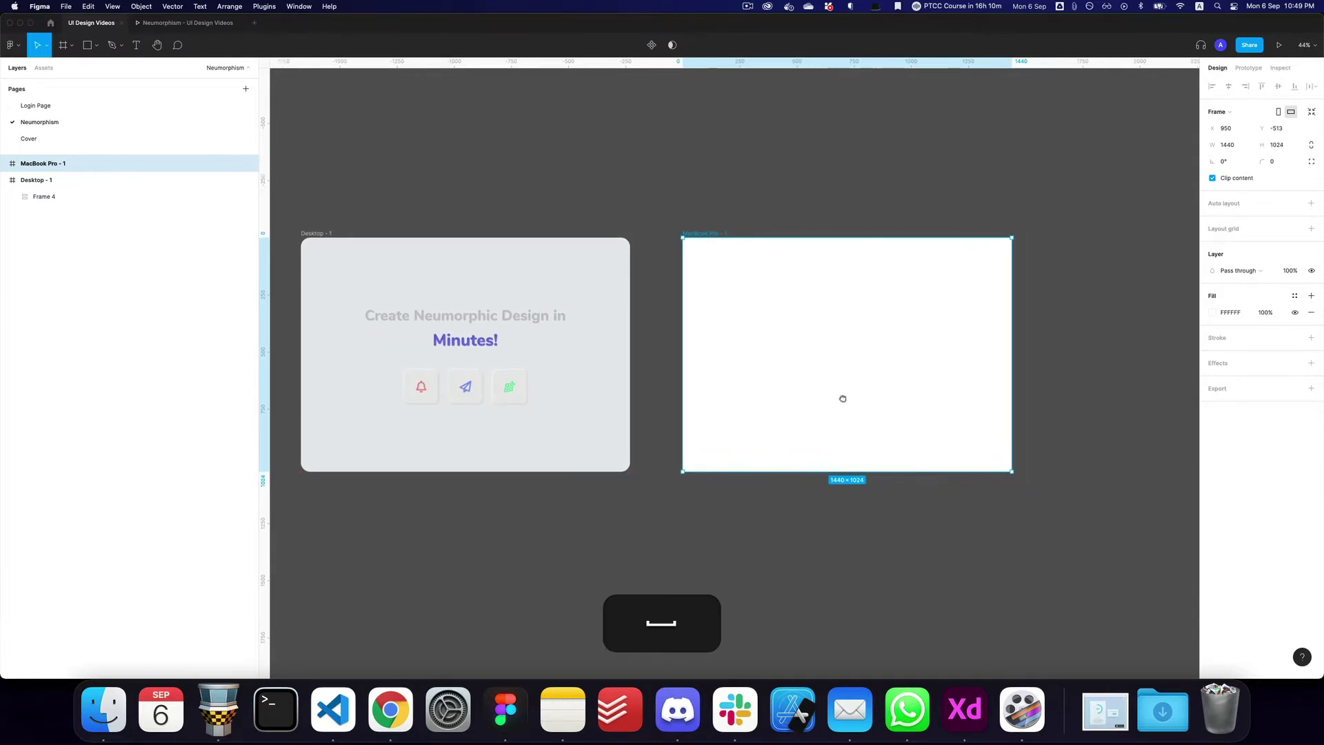
- Give the new frame a 40 corner radius and Desktop - 1's EBEAEB grey fill
left_click(1282, 162)
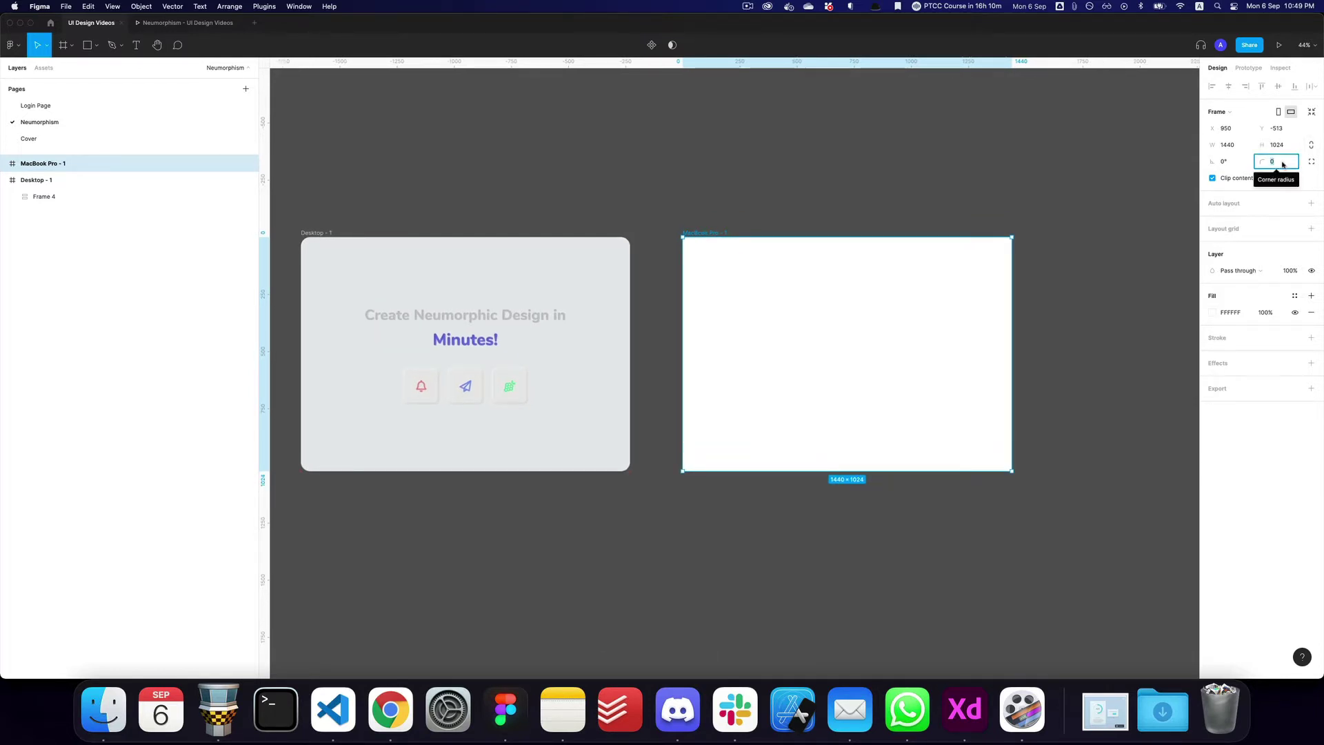
type("8")
key("Return")
left_click(1283, 163)
type("40")
key("Return")
key("o")
key("i")
left_click(594, 256)
left_click_drag(745, 259, 668, 242)
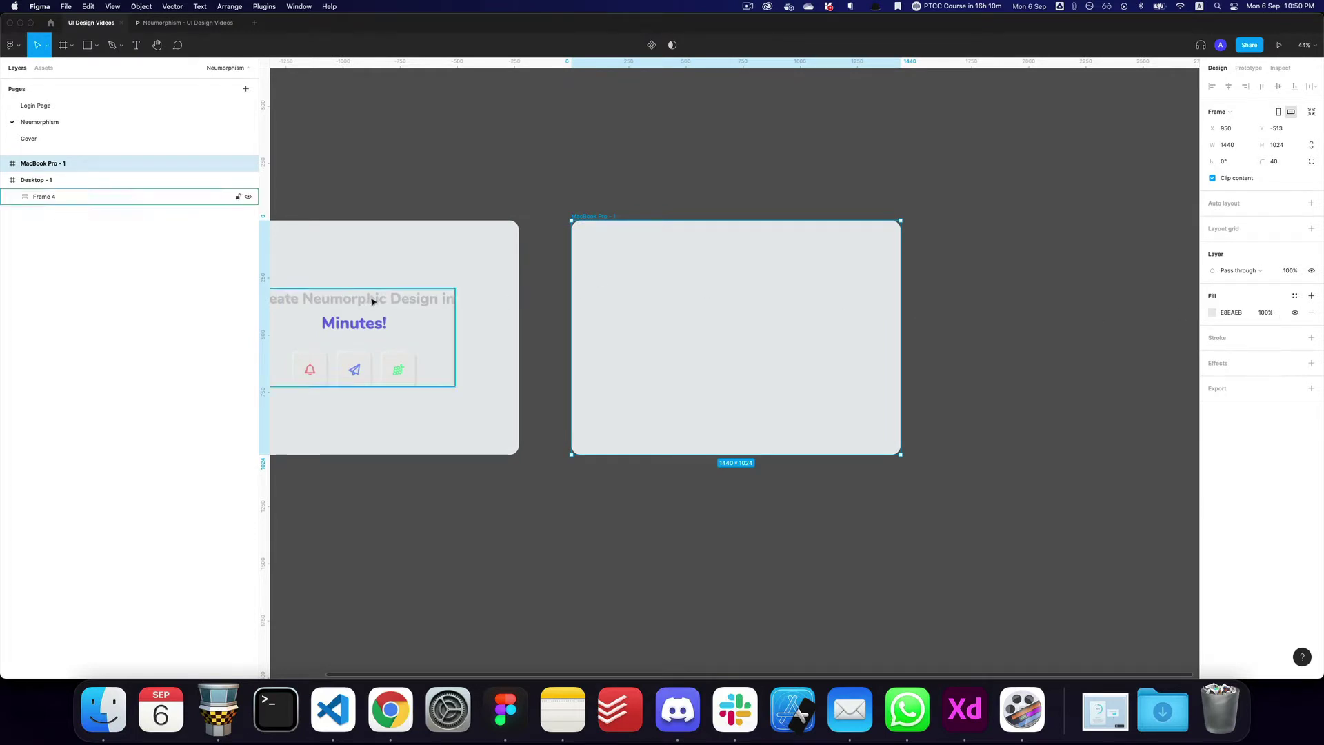
- Rename the MacBook Pro - 1 frame to 'Design'
key("z")
left_click(739, 317)
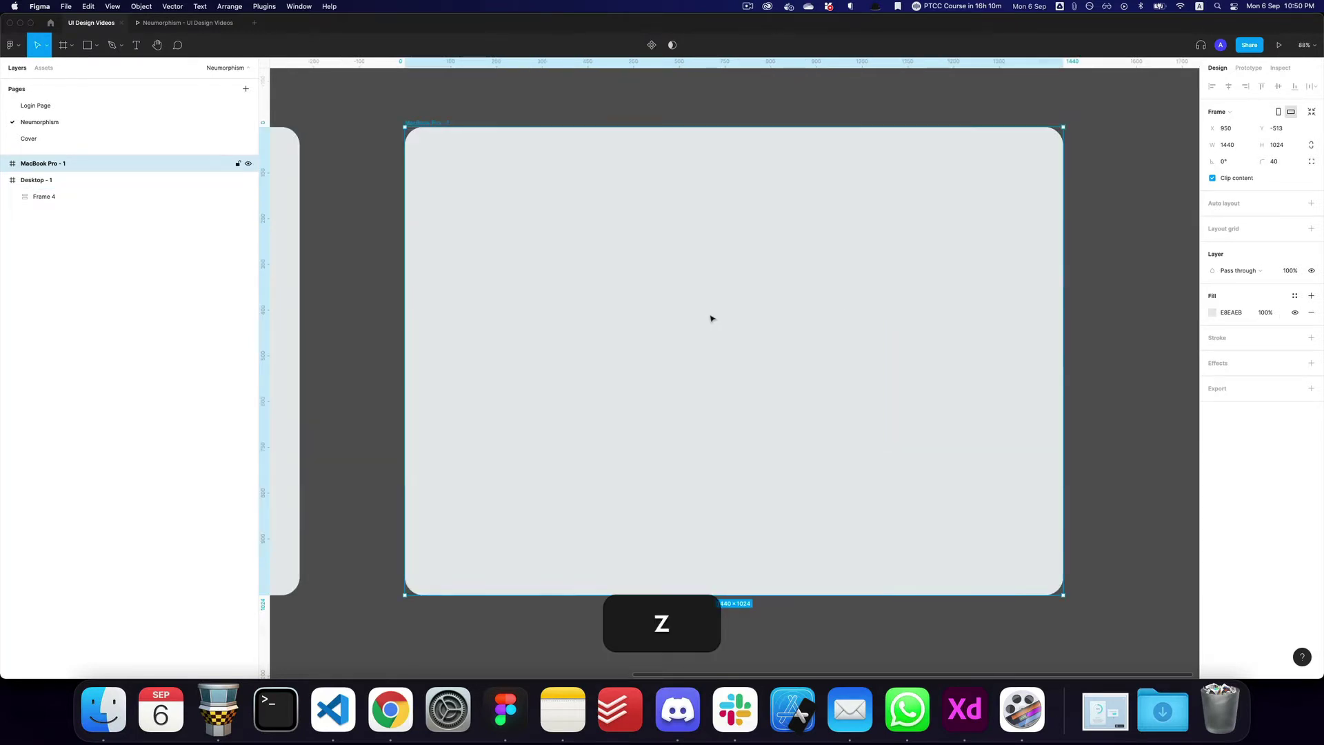
left_click_drag(712, 318, 678, 318)
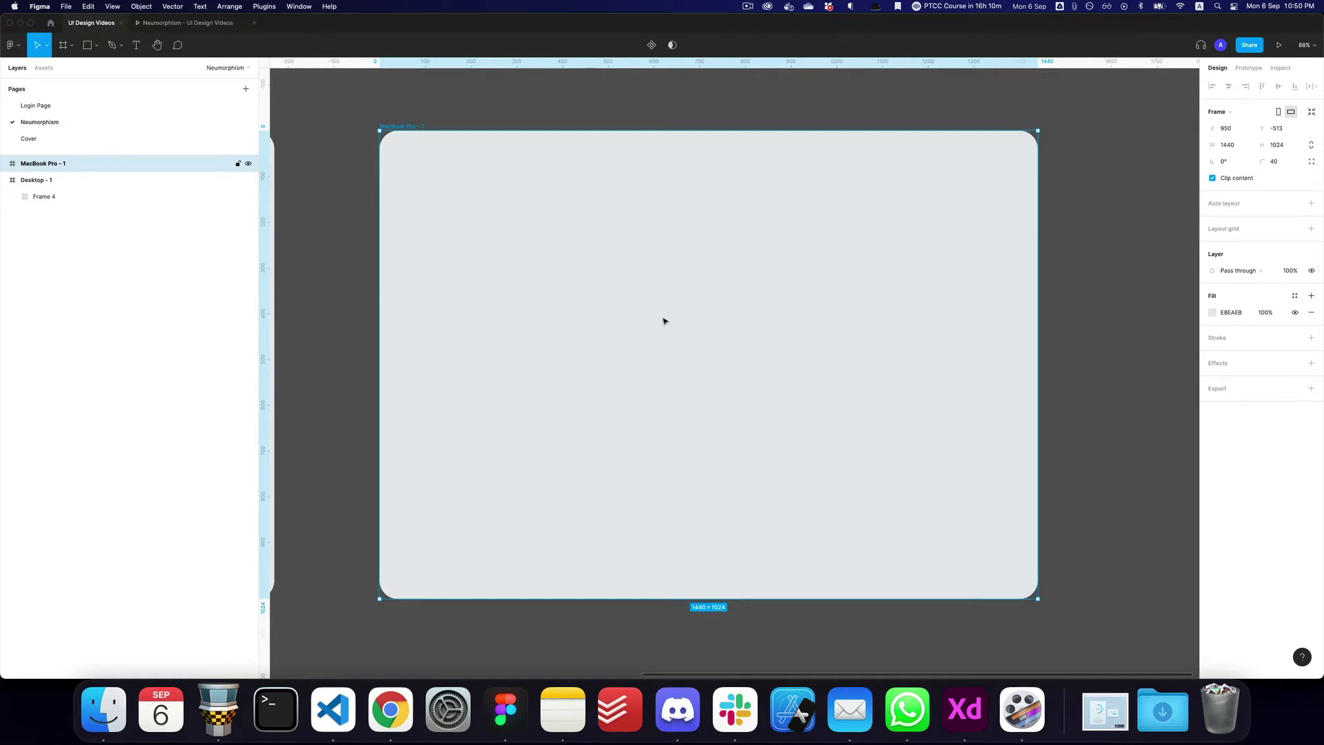
key("super+r")
type("DEsig")
key("super+a")
type("Design")
key("Return")
- Draw a 200×200 square frame inside Design with 24 corner radius and EBEAEB fill
key("a")
mouse_move(580, 313)
left_mouse_down()
mouse_move(667, 417)
mouse_move(657, 407)
left_mouse_up()
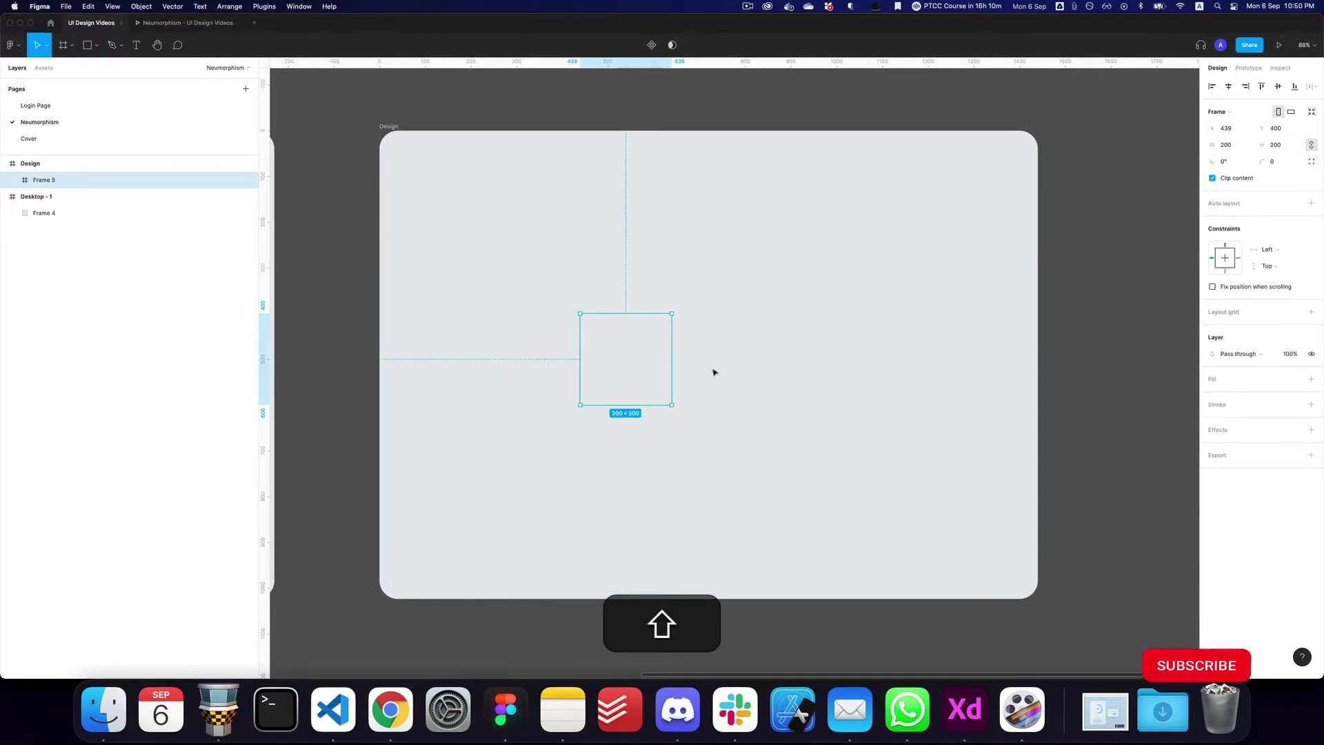
left_click(1272, 162)
type("24")
key("Return")
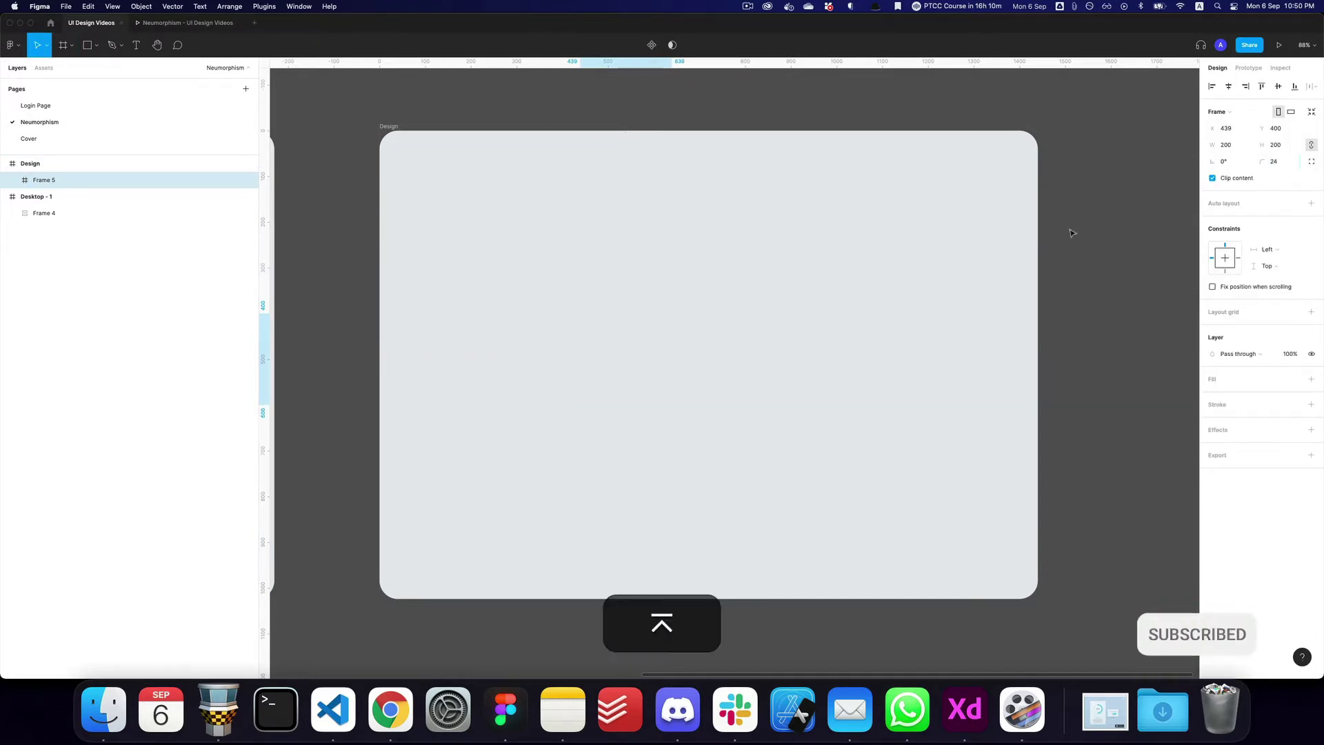
key("i")
left_click(745, 313)
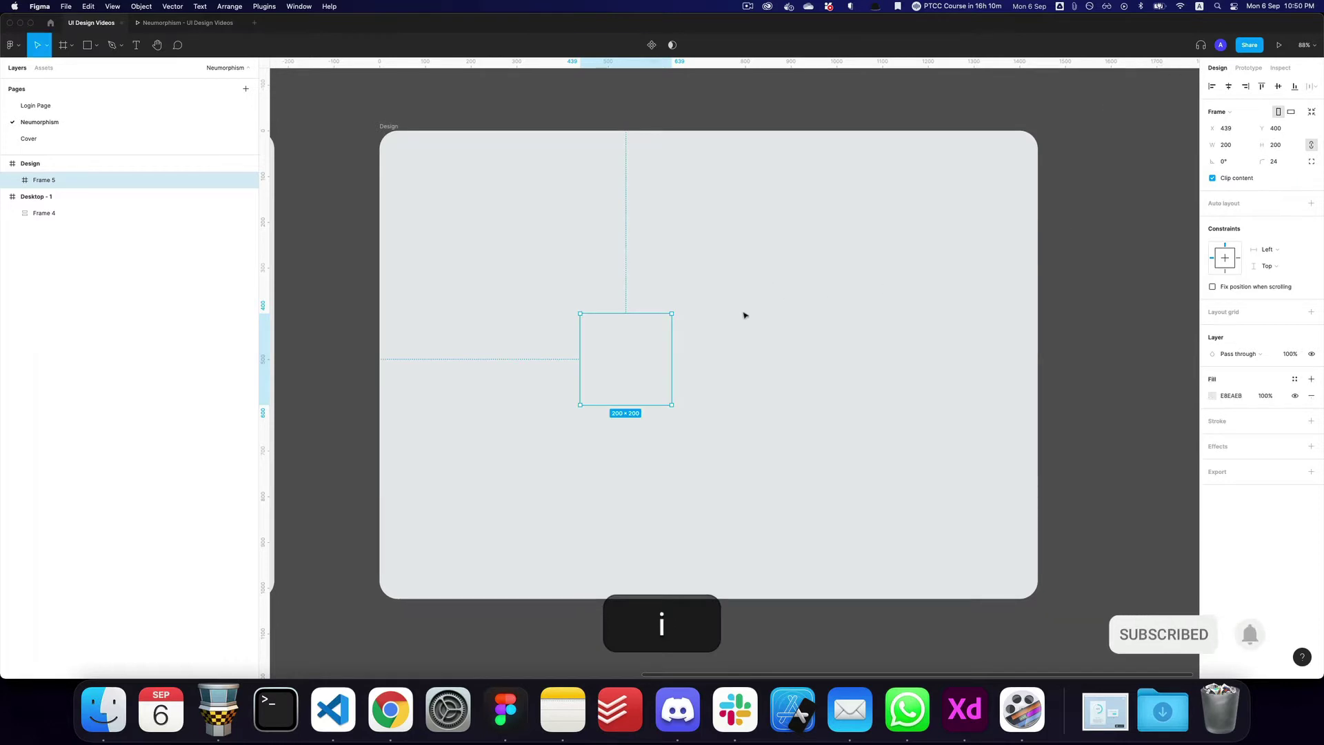
key("z")
left_click(634, 361)
key("z")
left_click(859, 373, "alt")
key("space")
- Add a drop shadow to Frame 5 and resize it to 100×100
left_click_drag(871, 369, 848, 372)
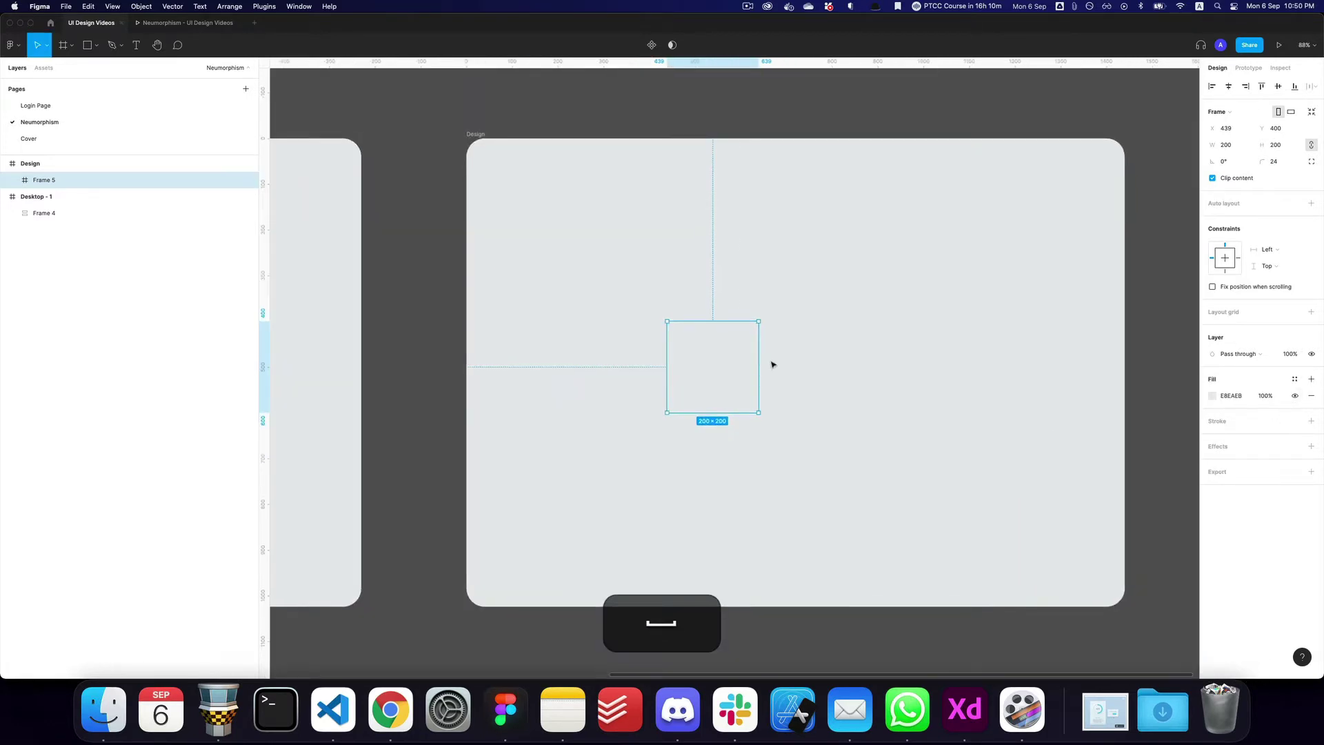
left_click(1311, 448)
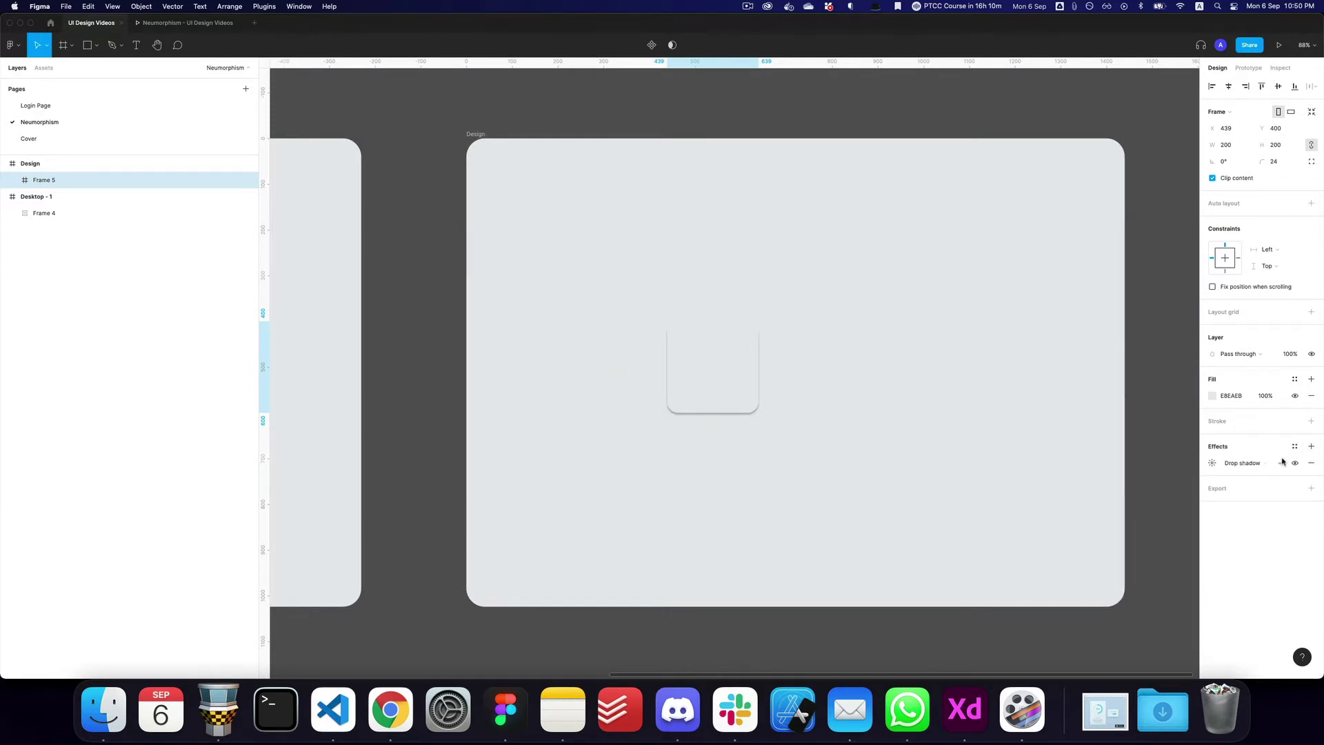
left_click(1212, 463)
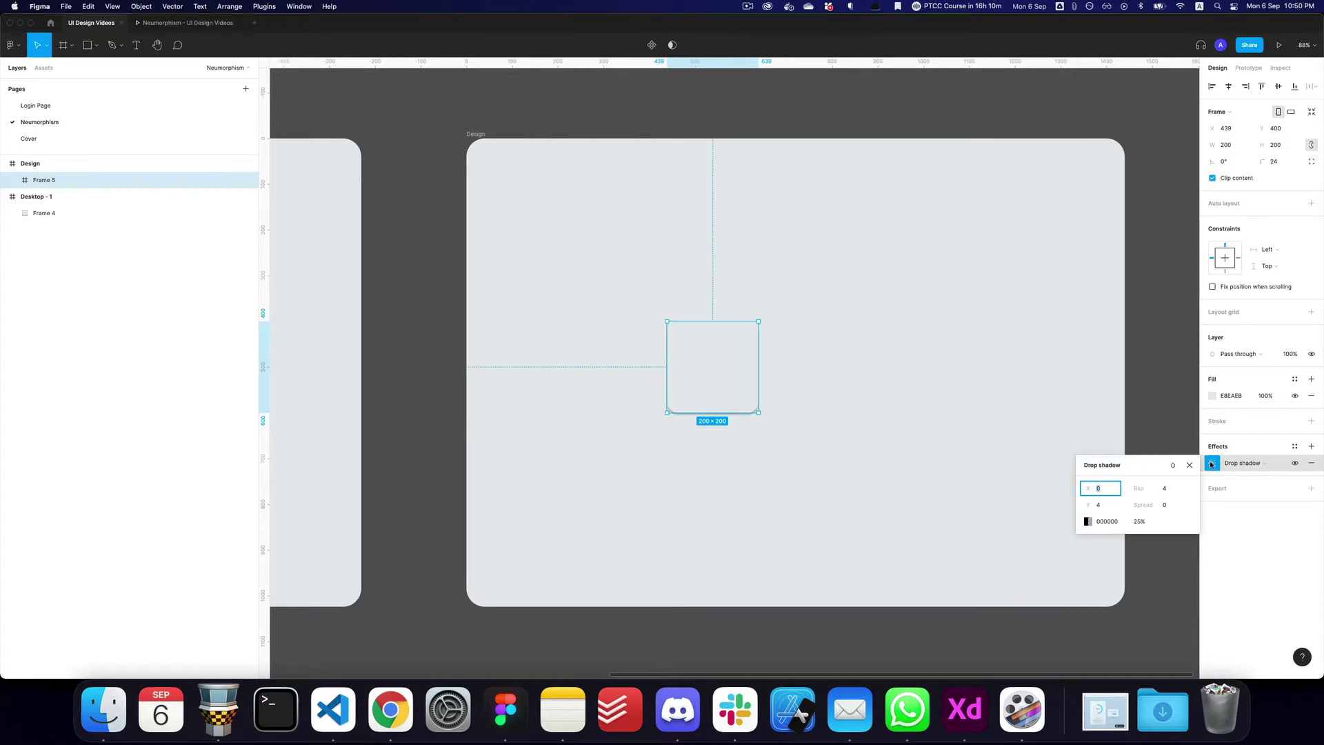
left_click(1239, 143)
type("100")
key("Tab")
type("100")
key("Return")
- Set Frame 5's corner radius to 12
key("z")
left_click(742, 338)
left_click(1277, 161)
type("12")
key("Return")
- Set the drop shadow offset to X 4, Y 4 and lower its opacity
left_click(1174, 489)
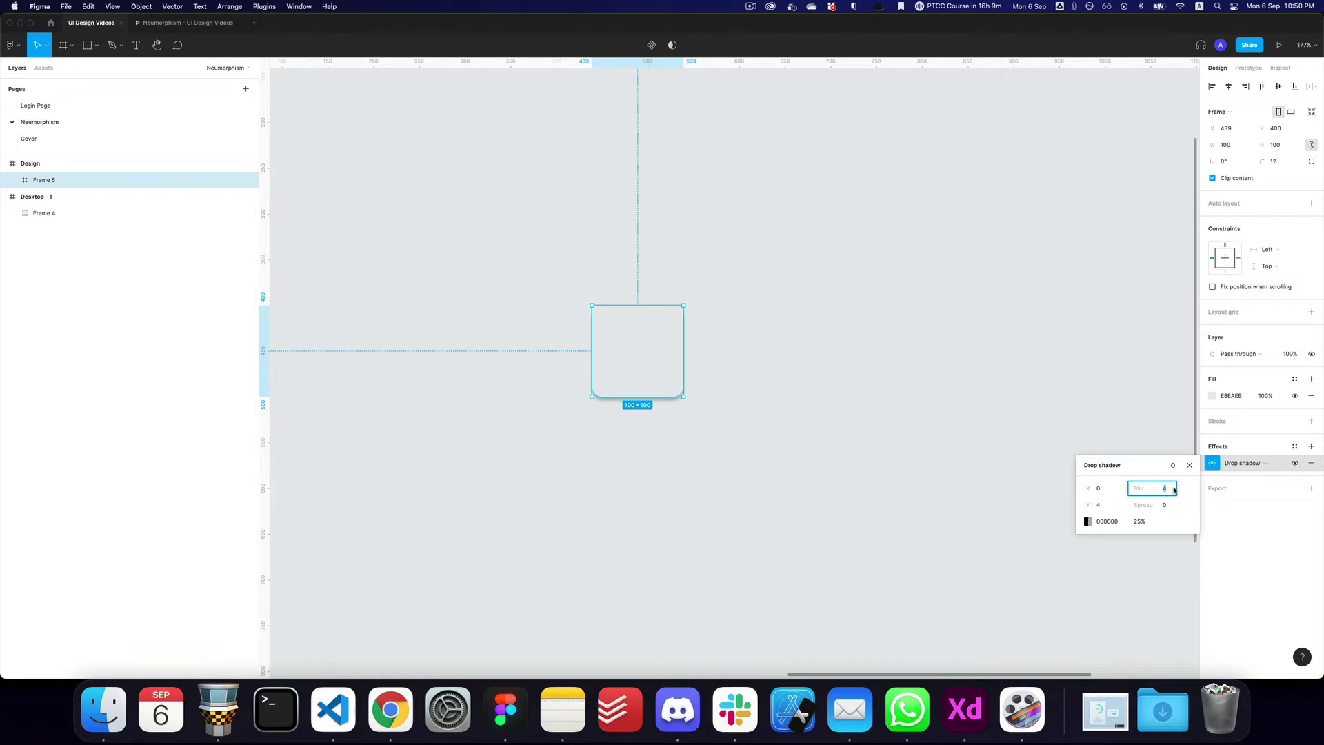
left_click(1109, 489)
key("Tab")
key("shift")
key("shift+Tab")
type("4")
key("Tab")
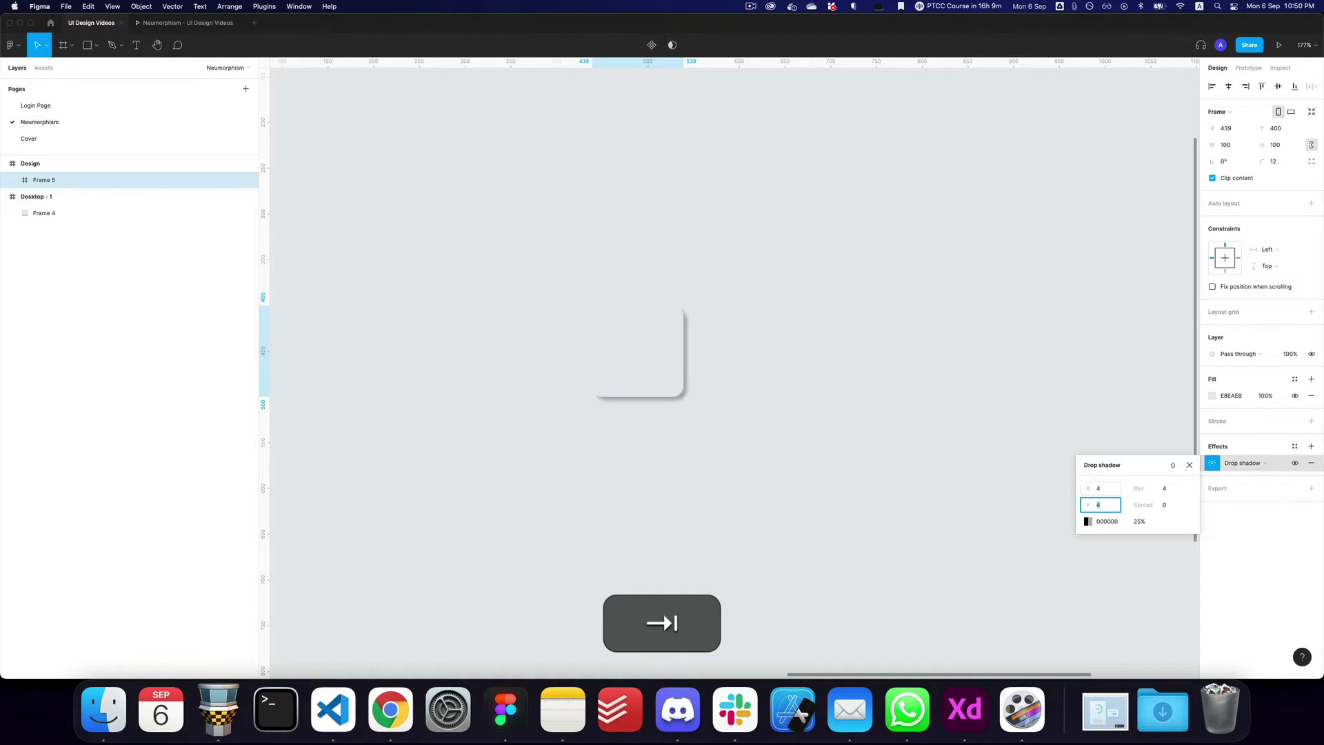
left_click(1138, 523)
type("10")
key("Return")
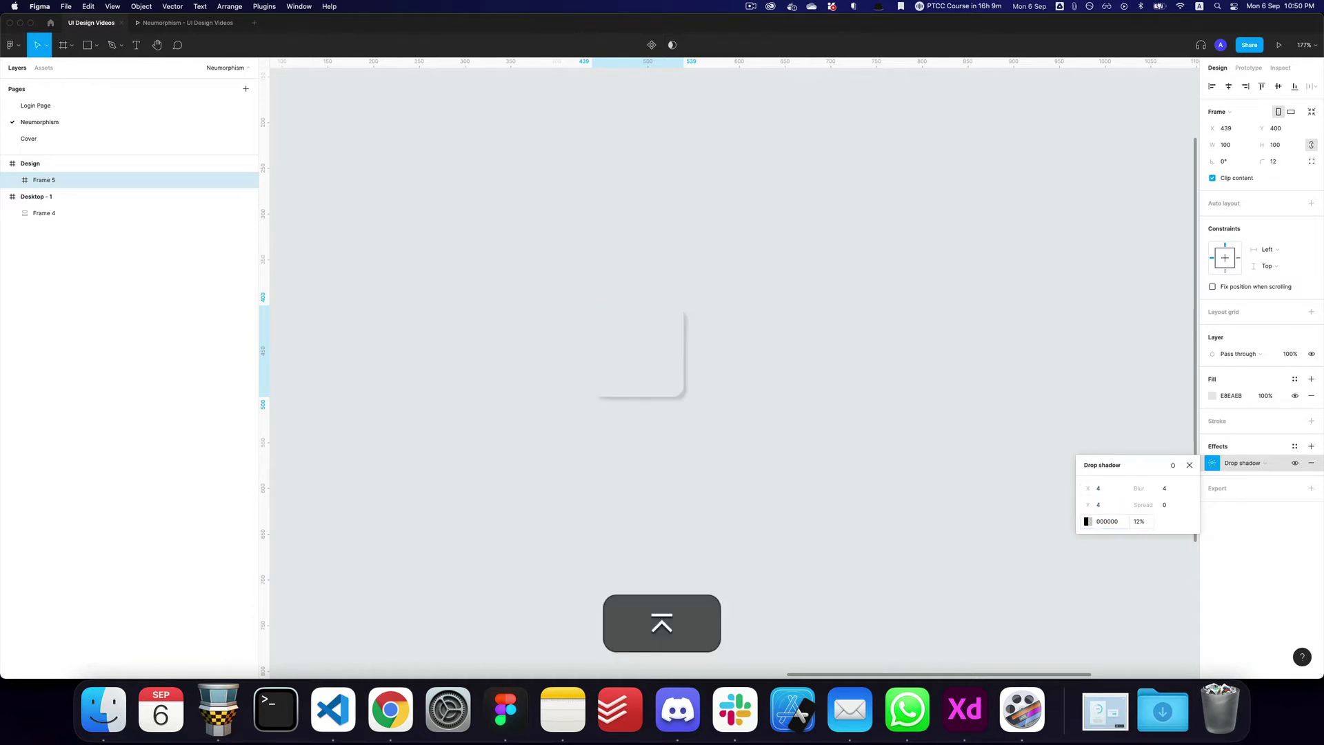
left_click(913, 476)
scroll(873, 457, "left", 1)
left_click(686, 381)
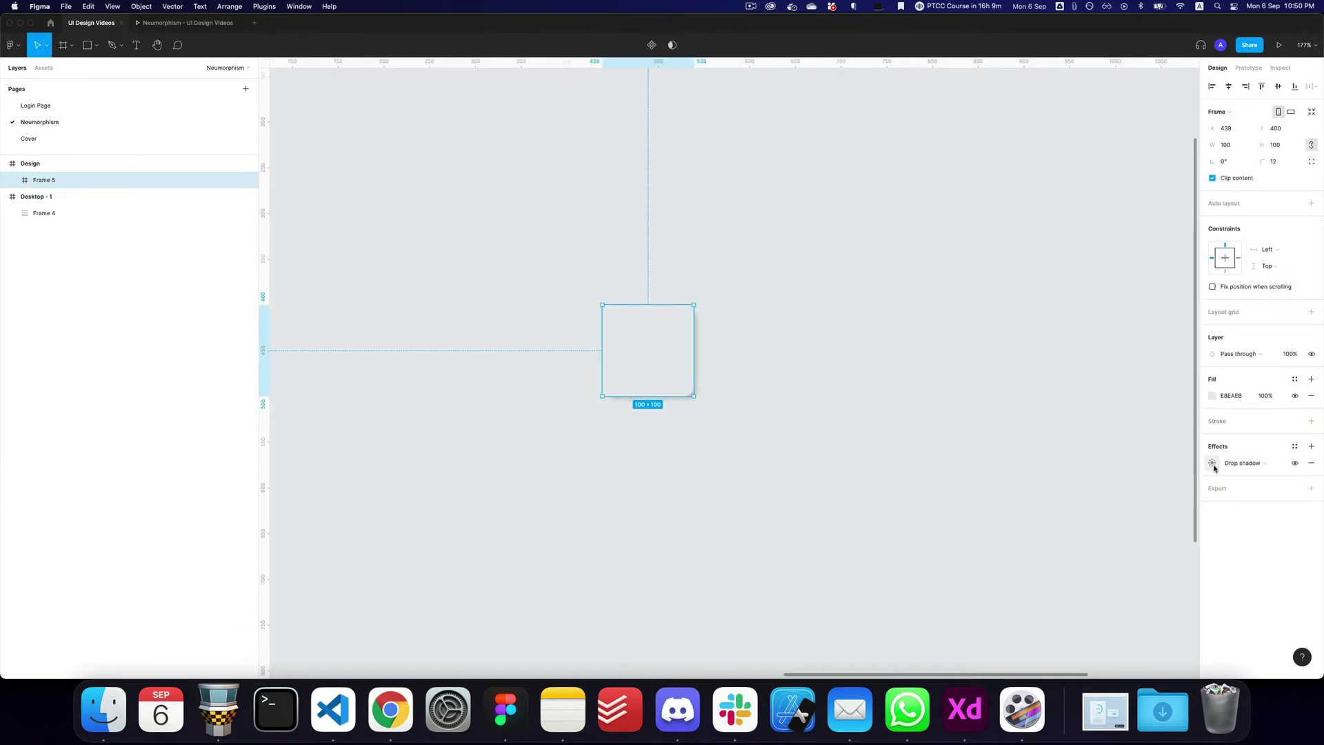
- Add a second drop shadow with X -4, Y -4 and blur 8
left_click(1311, 447)
left_click(1212, 463)
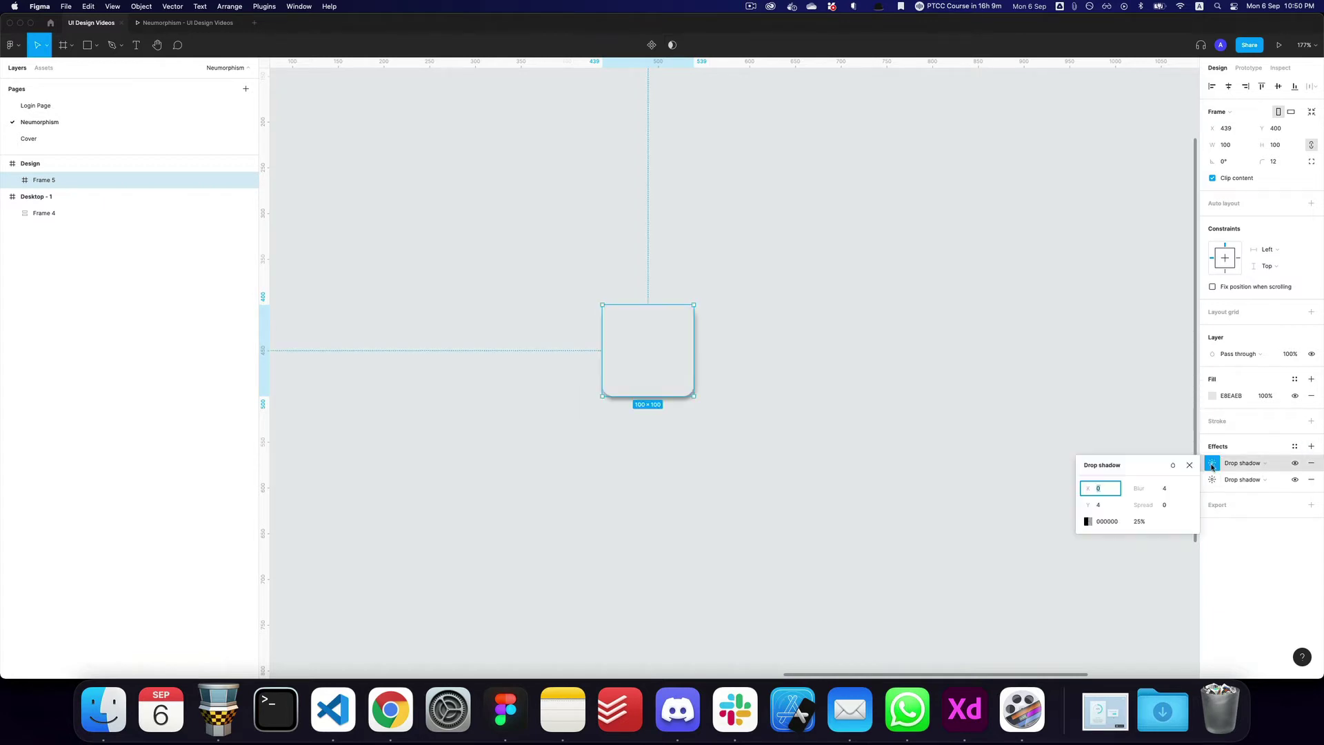
left_click(1212, 466)
left_click(1211, 481)
left_click(1212, 465)
type("-4")
key("Tab")
type("-4")
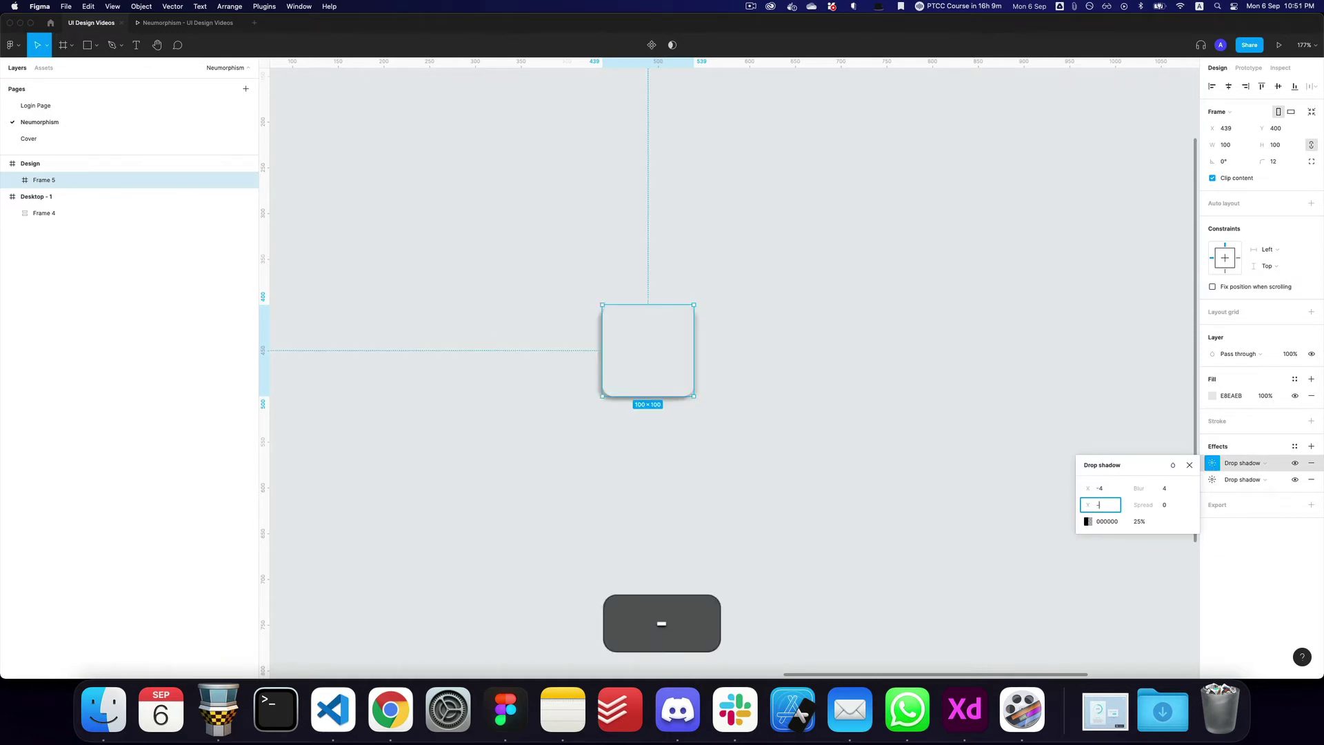
key("Tab")
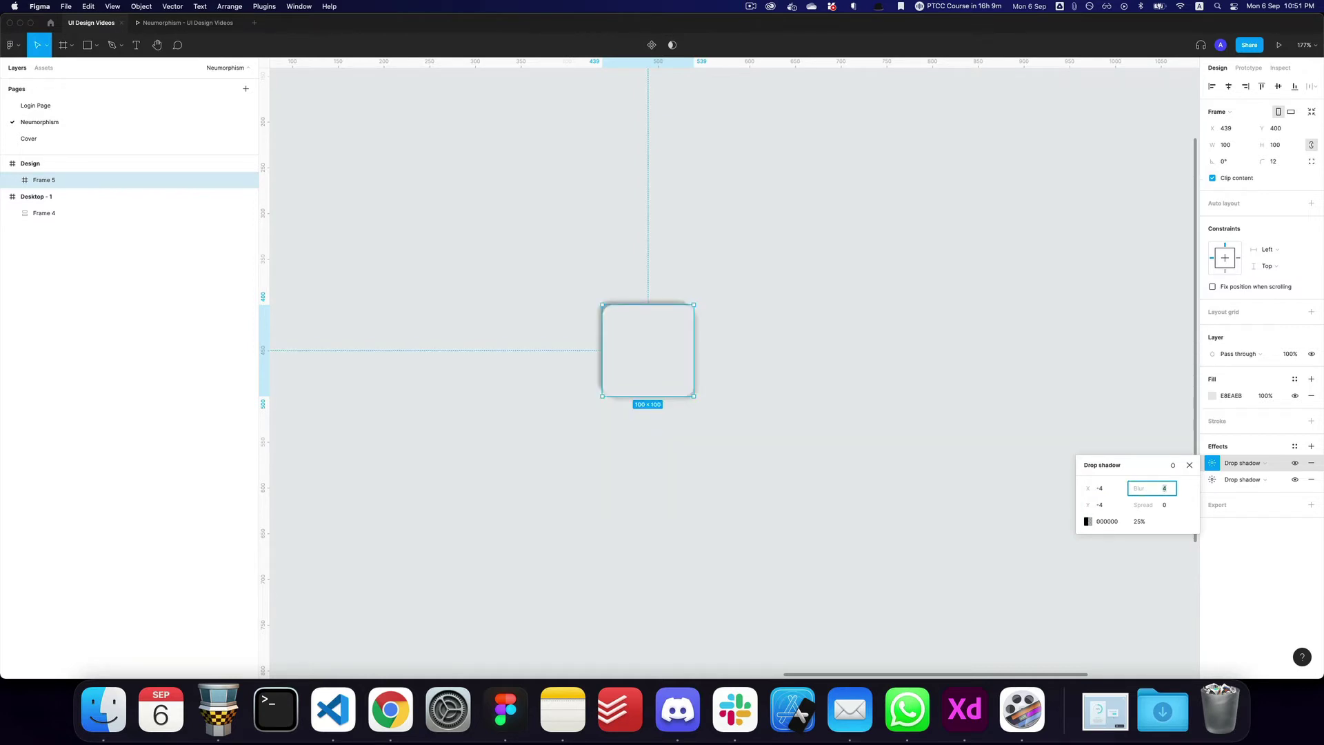
type("8")
key("Return")
- Make the second shadow white FFFFFF at 60% opacity
left_click(1089, 522)
type("ffffff")
key("Tab")
type("8")
key("cmd+a")
type("60")
key("Return")
left_click(780, 358)
left_click(679, 367)
left_click(727, 375)
- Add an 'Up' text label above the raised square
key("t")
left_click(662, 283)
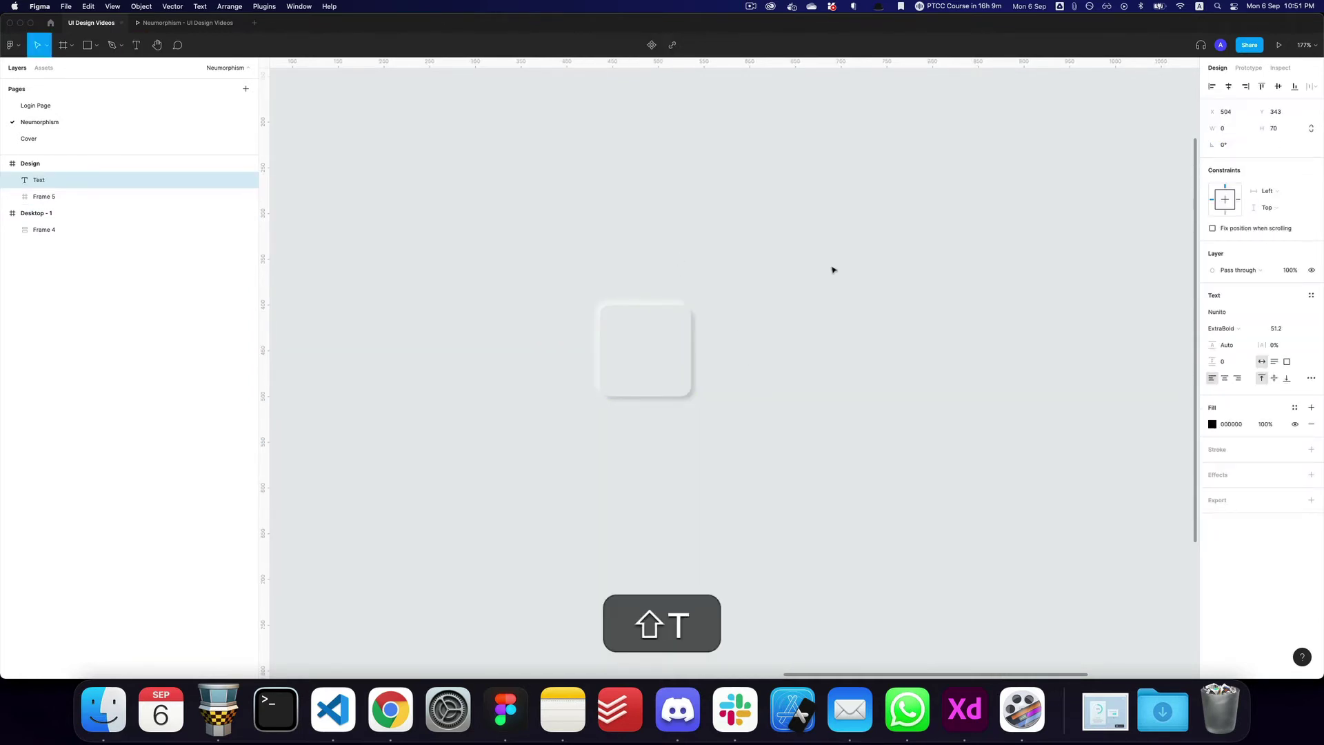
type("Up")
key("Escape")
left_click_drag(709, 282, 661, 239)
- Duplicate the square and its label to the right, relabelling the copy 'Down'
scroll(712, 254, "right", 3)
left_click(609, 363)
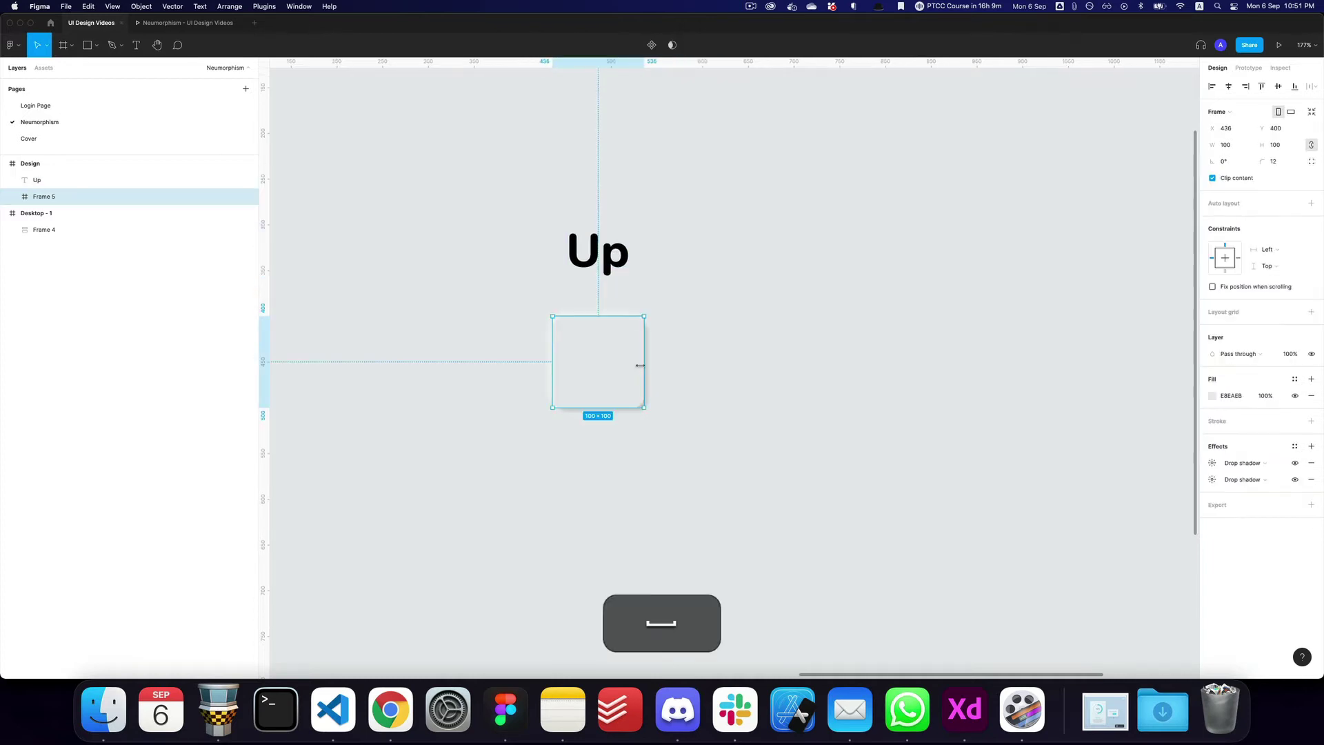
left_click_drag(609, 363, 795, 367)
left_click(607, 269)
left_click_drag(607, 269, 796, 265)
double_click(805, 256)
type("Down")
key("Escape")
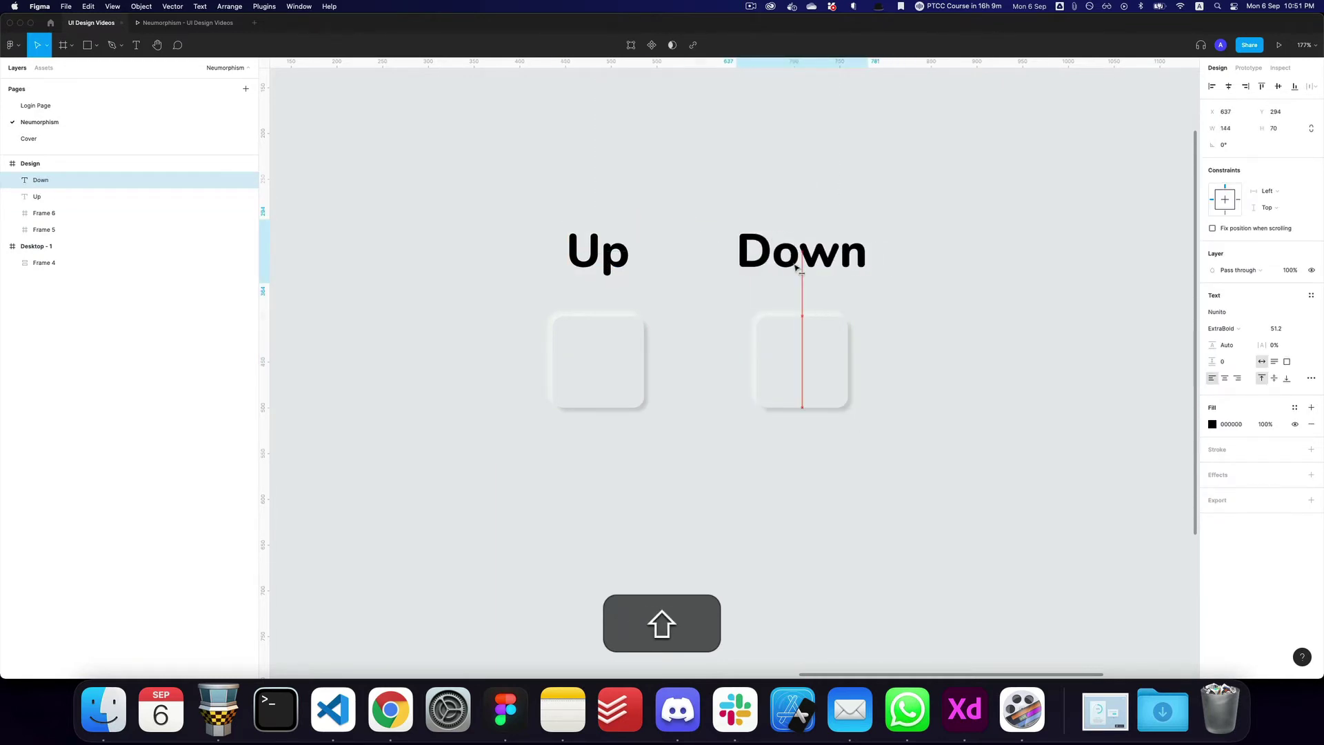
left_click(812, 388)
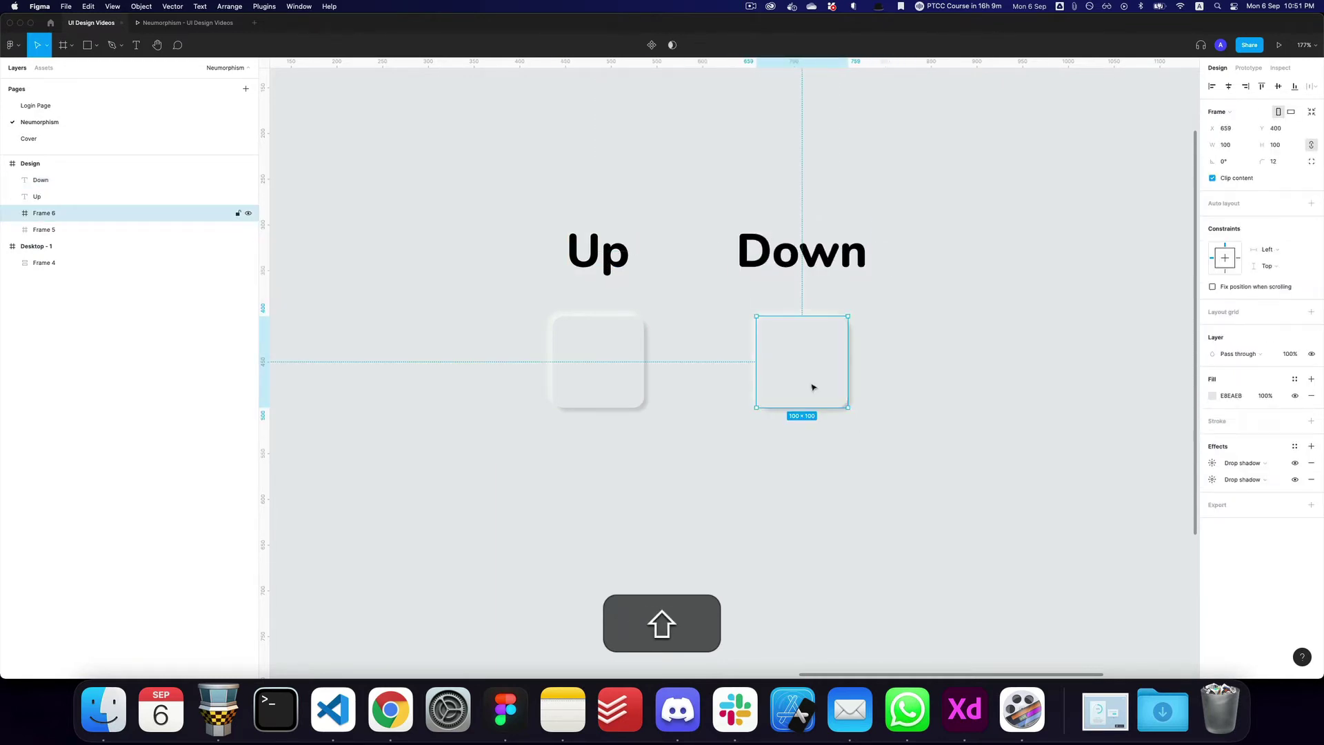
- Convert both of the Down box's drop shadows into inner shadows
left_click(1208, 467)
left_click(1248, 462)
left_click(1249, 449)
left_click(1245, 485)
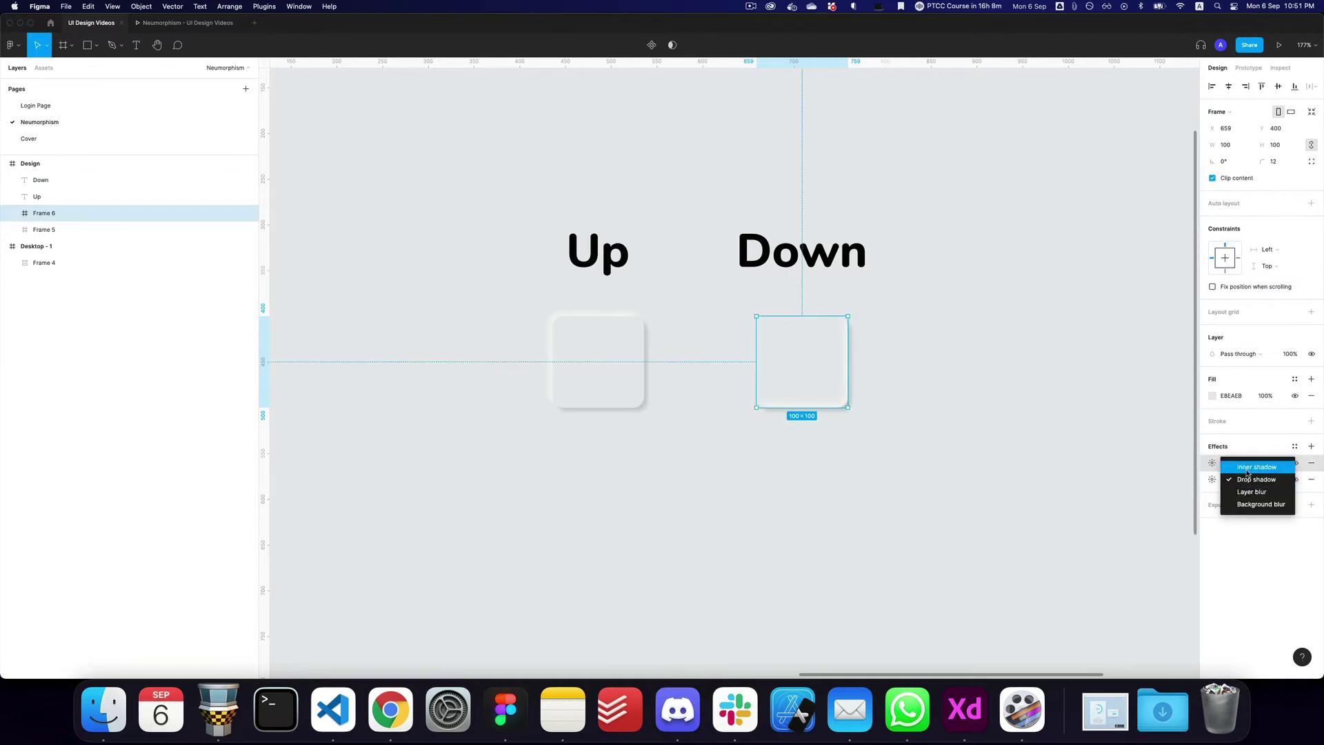
left_click(1249, 464)
left_click(972, 397)
key("space")
left_click_drag(975, 390, 921, 425)
left_click(772, 410)
left_click(869, 399)
key("z")
left_click(886, 396, "alt")
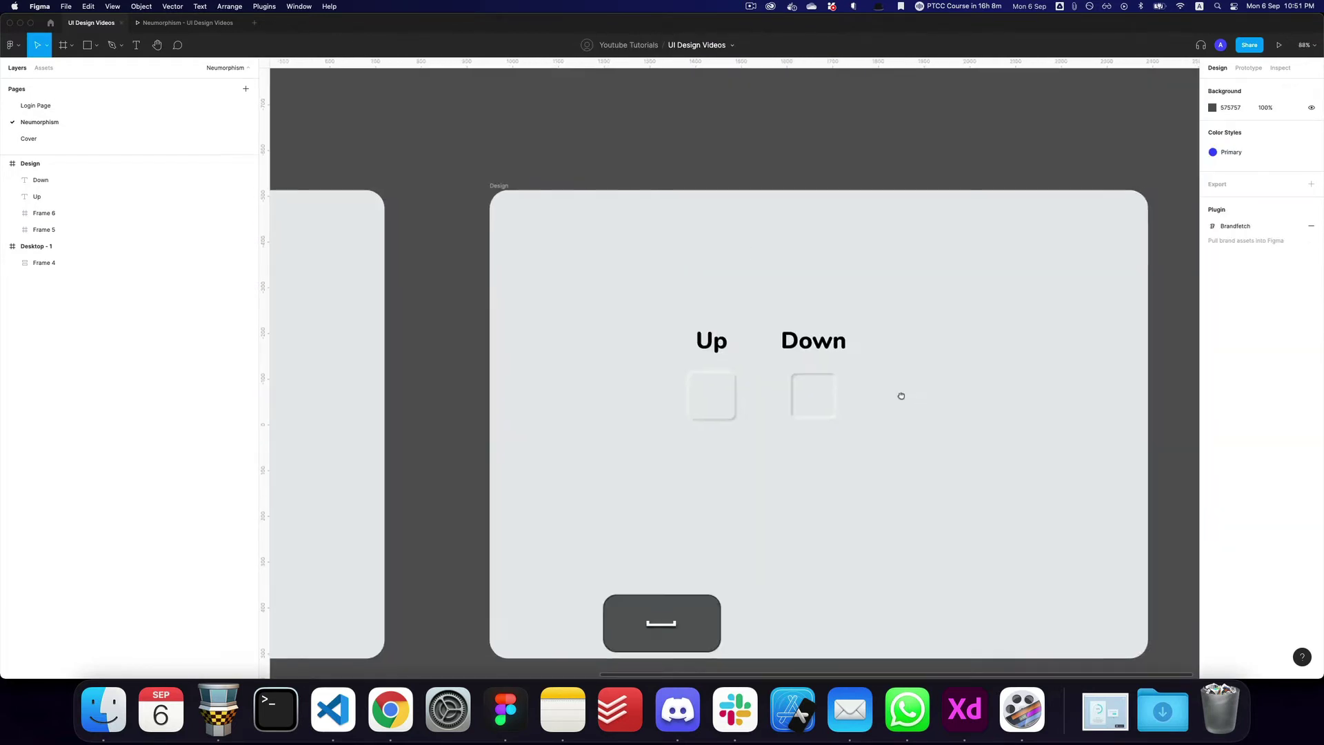
left_click(800, 392)
- Set the blur of both inner shadows to 12
left_click(720, 388)
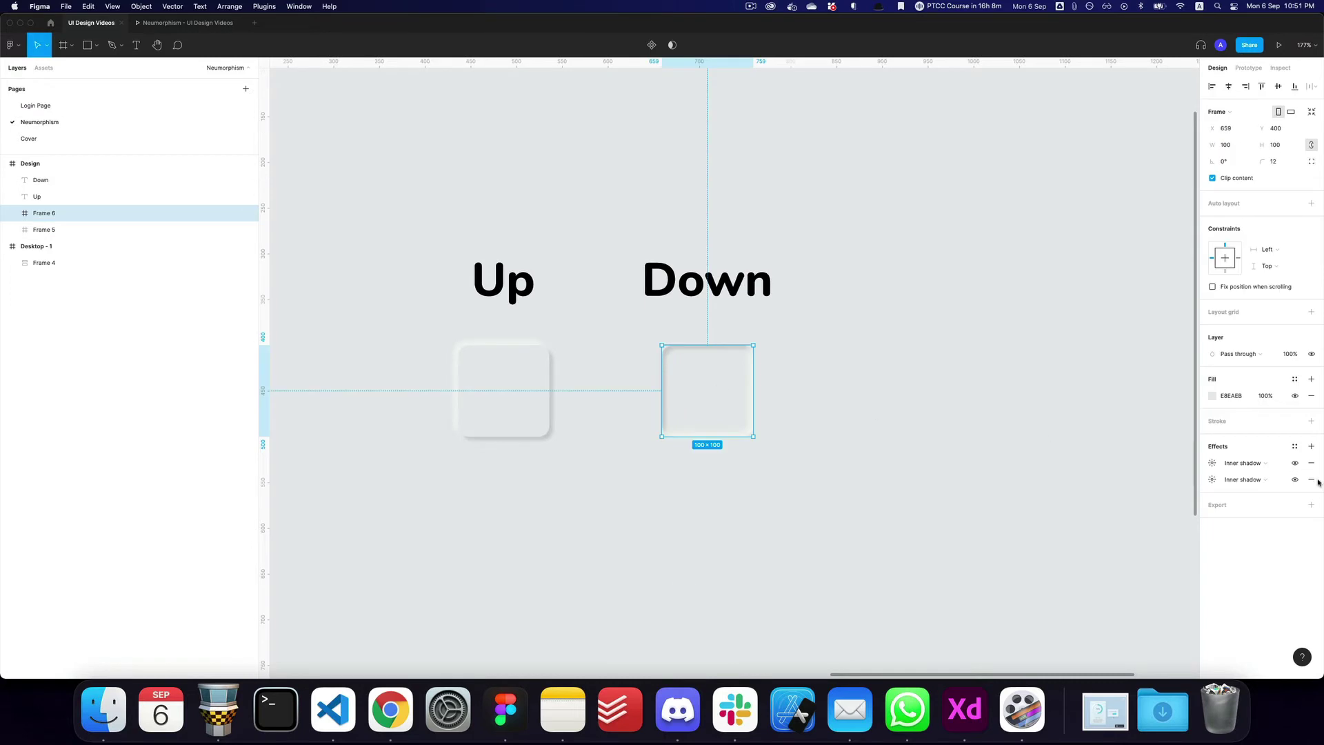
left_click(1213, 463)
left_click(1169, 493)
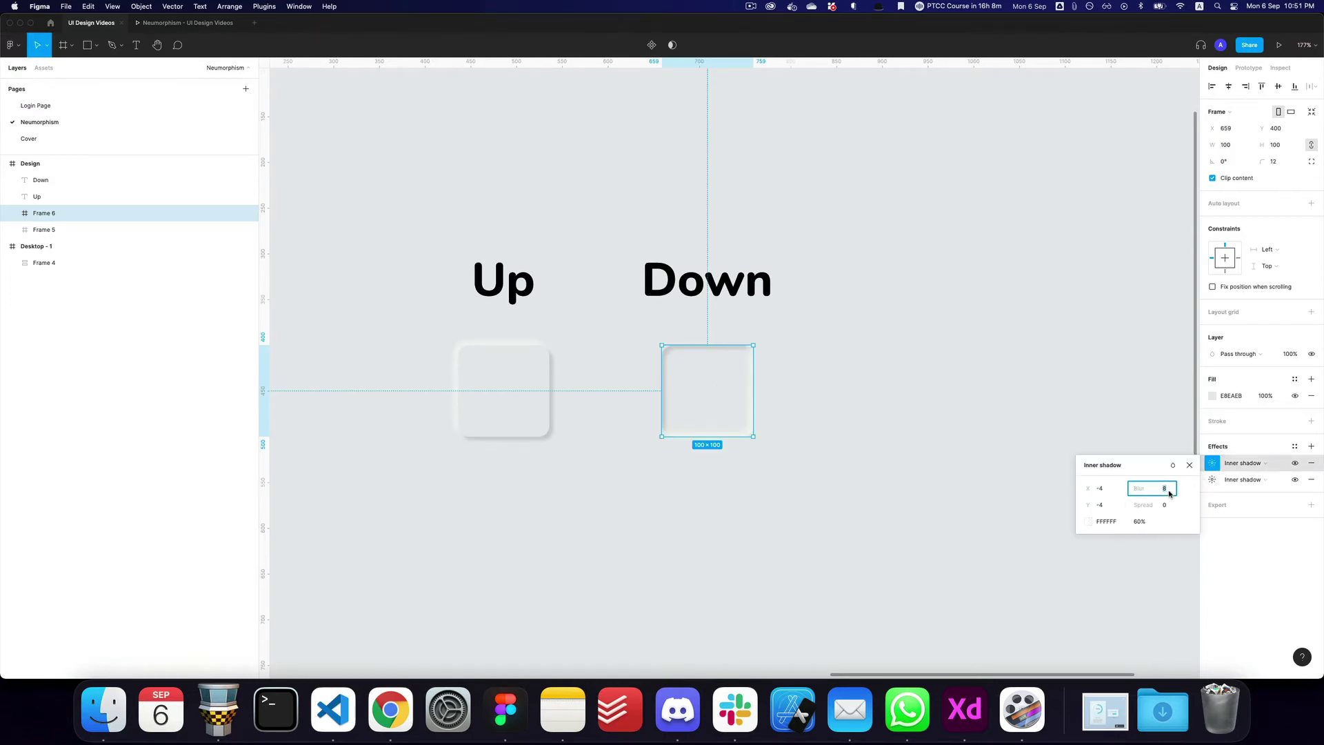
type("12")
key("Return")
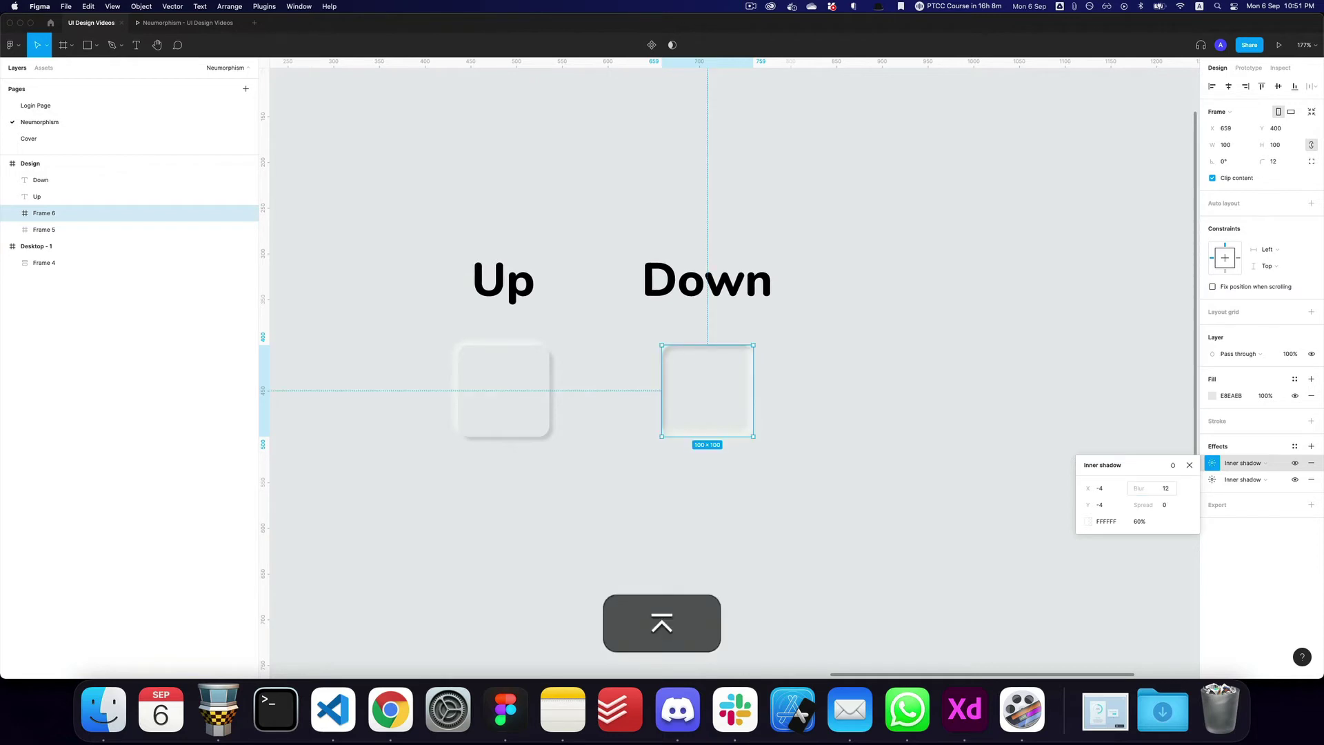
left_click(1212, 480)
left_click(1165, 506)
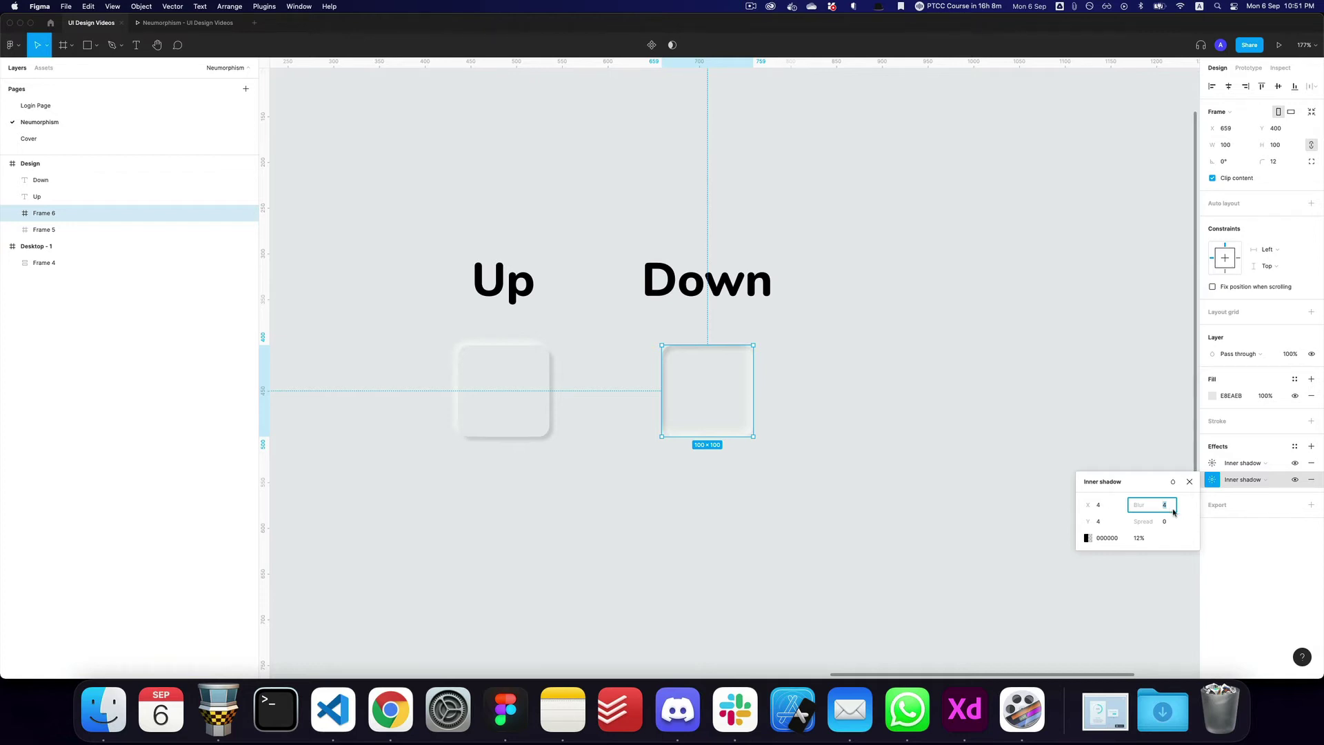
type("12")
key("Return")
left_click(963, 463)
key("z")
left_click(888, 445, "alt")
key("space")
- Remove the Up/Down examples and draw a 200×200 square frame with corner radius 24
left_click_drag(927, 450, 616, 318)
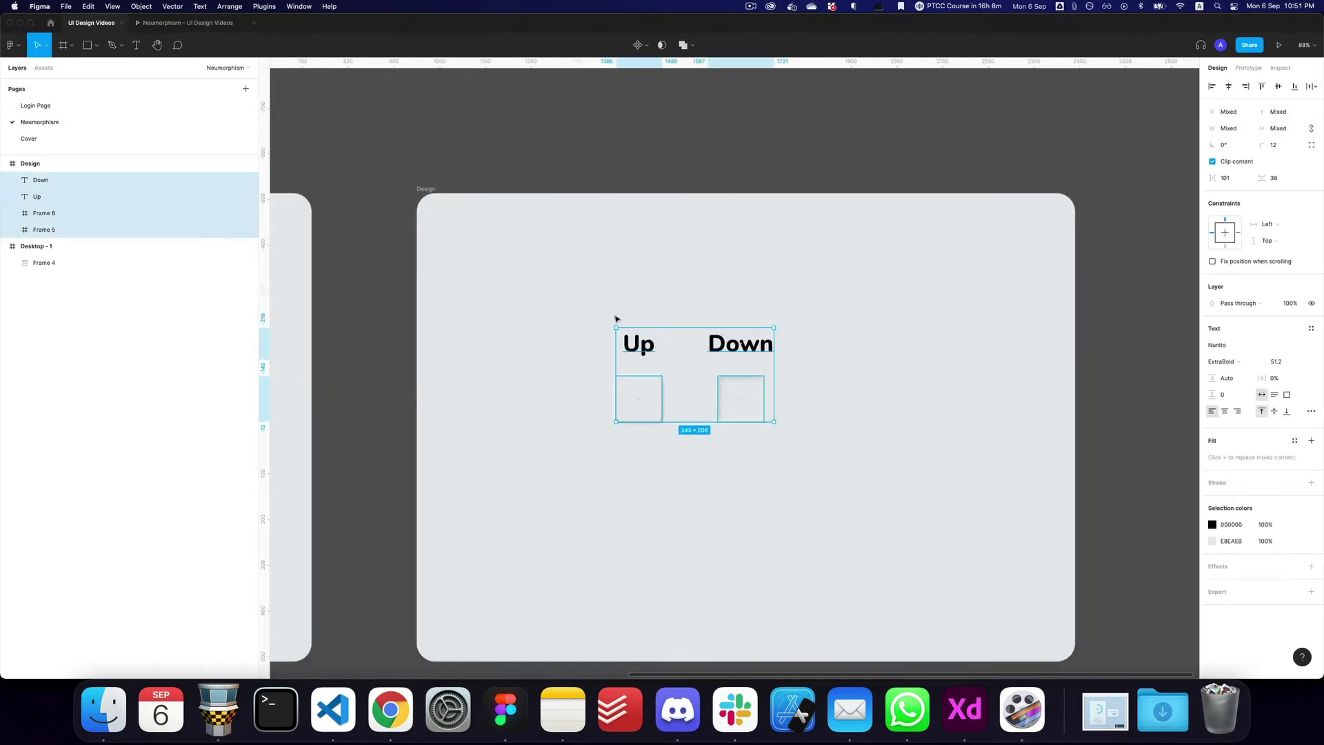
key("cmd+x")
key("a")
left_click_drag(609, 349, 700, 441)
left_click(1275, 162)
type("24")
key("Return")
key("v")
left_click(740, 378)
left_click(673, 387)
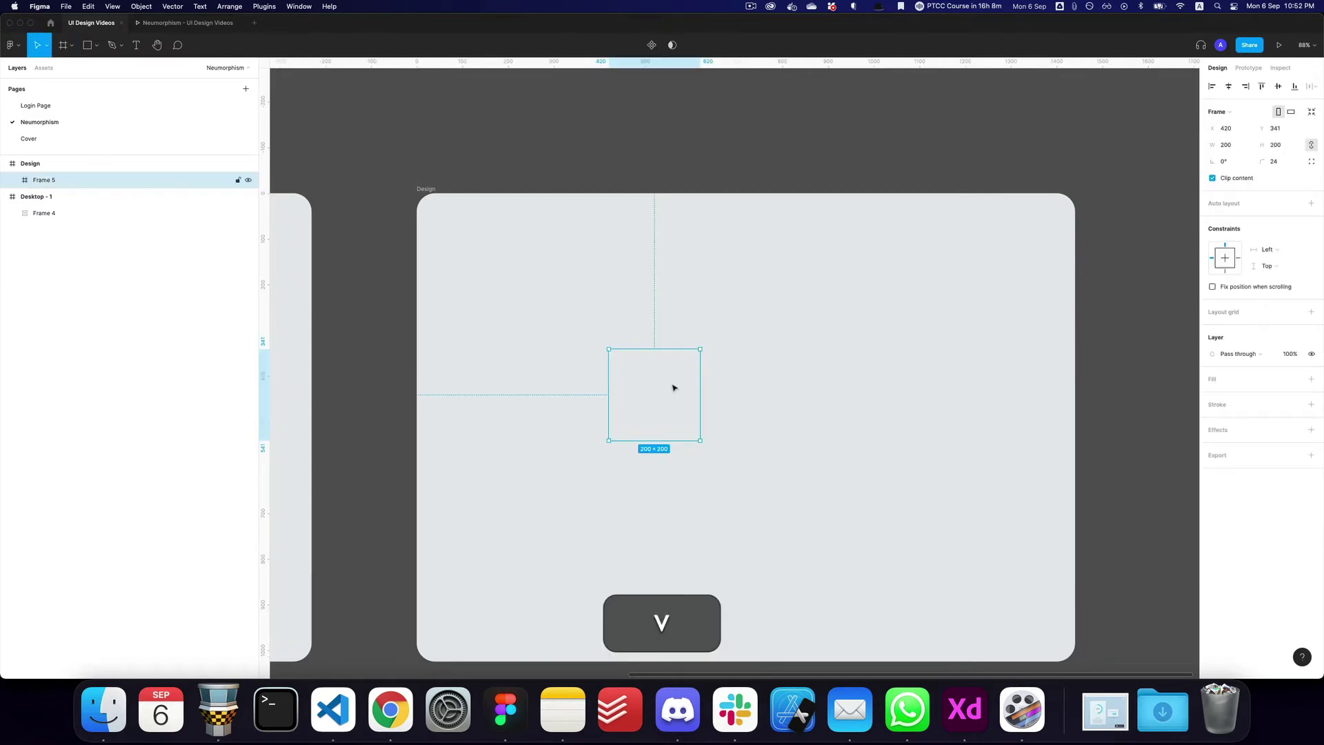
- Apply the Neumorphism plugin's effect to the square and move it toward the Design frame's centre
key("super+p")
type("e")
key("BackSpace")
key("Return")
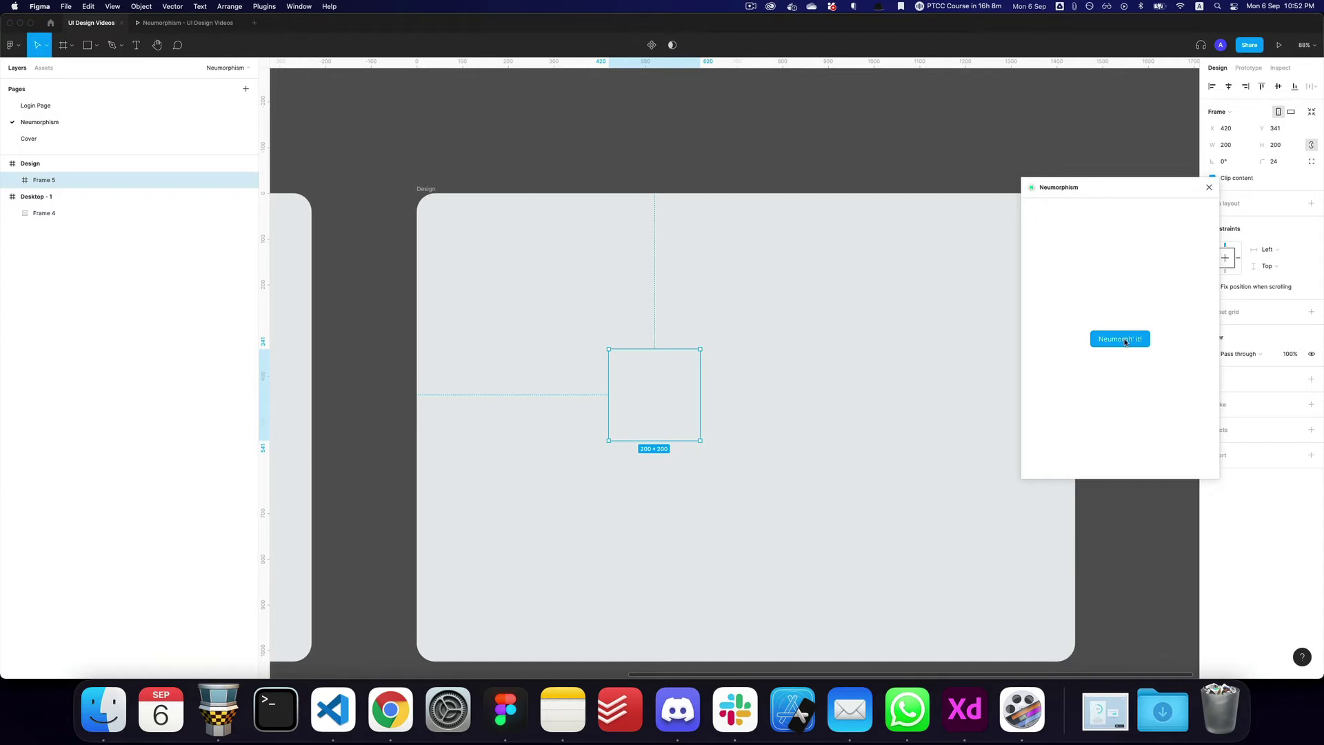
left_click(1123, 339)
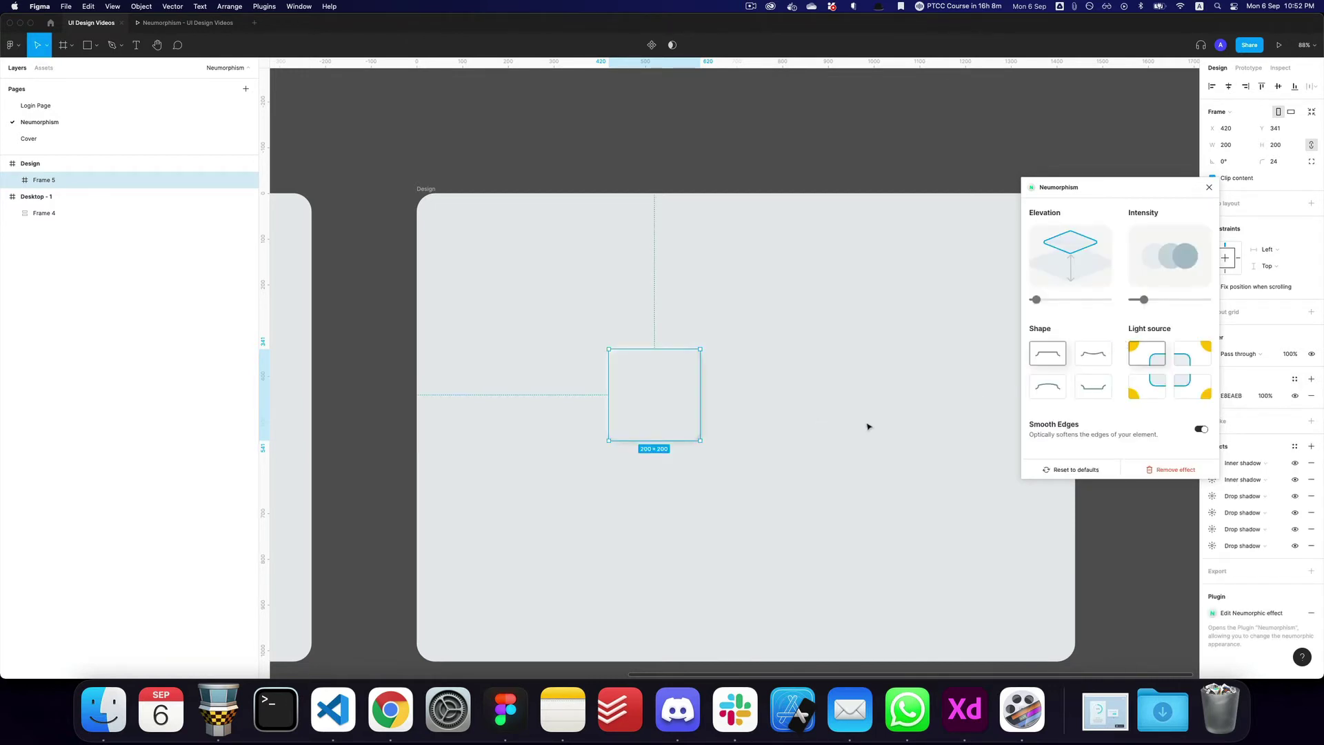
left_click(751, 417)
left_click_drag(661, 401, 701, 445)
left_click(777, 434)
left_click(733, 434)
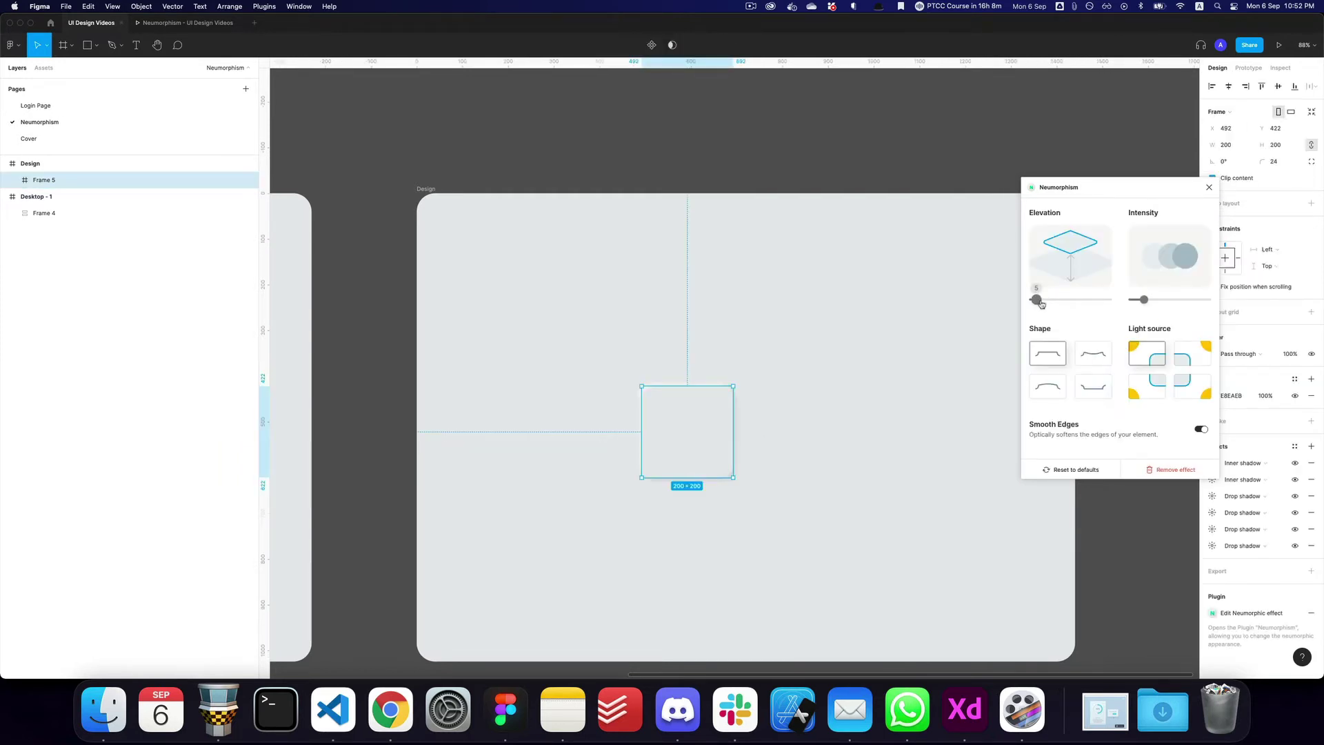
- Tune the effect to elevation 9, intensity 16, gradient raised shape, light source top-left
mouse_move(1039, 304)
left_mouse_down()
mouse_move(1061, 304)
mouse_move(1041, 309)
left_mouse_up()
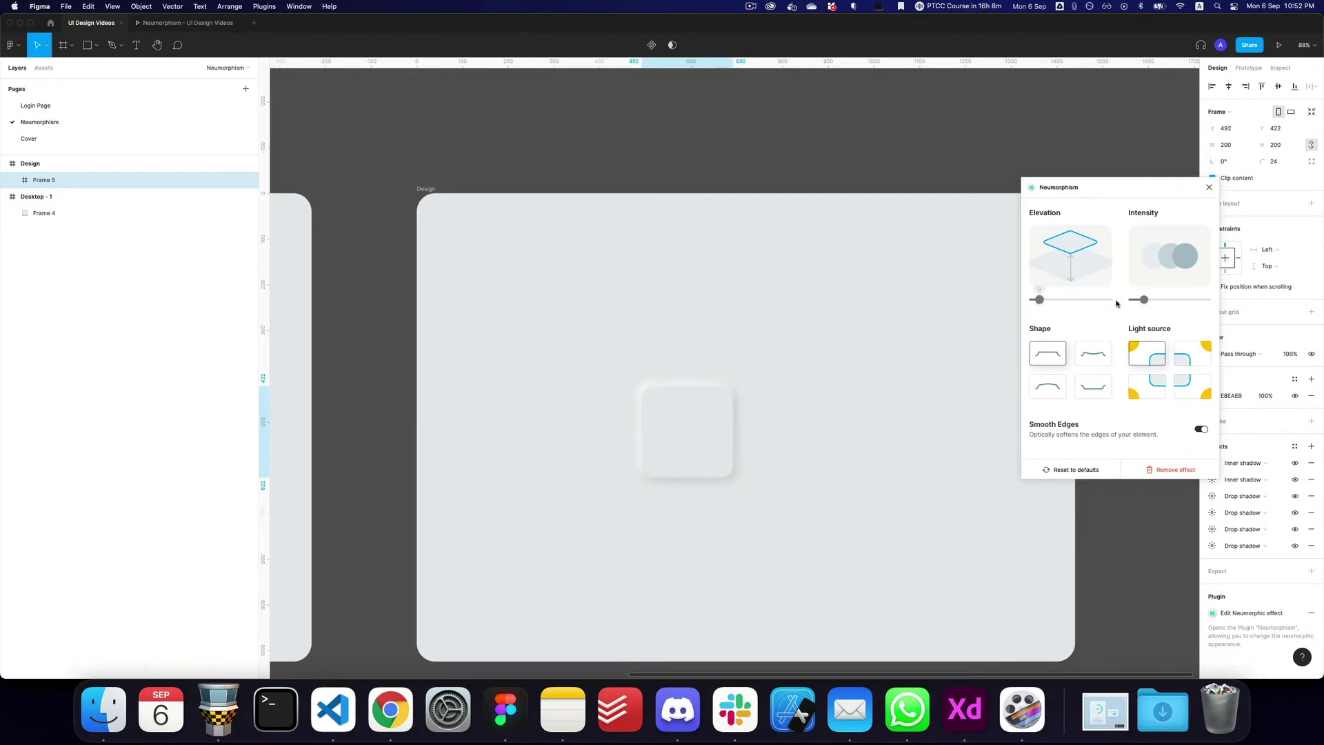
mouse_move(1140, 303)
left_mouse_down()
mouse_move(1161, 304)
mouse_move(1146, 304)
left_mouse_up()
left_click(1091, 351)
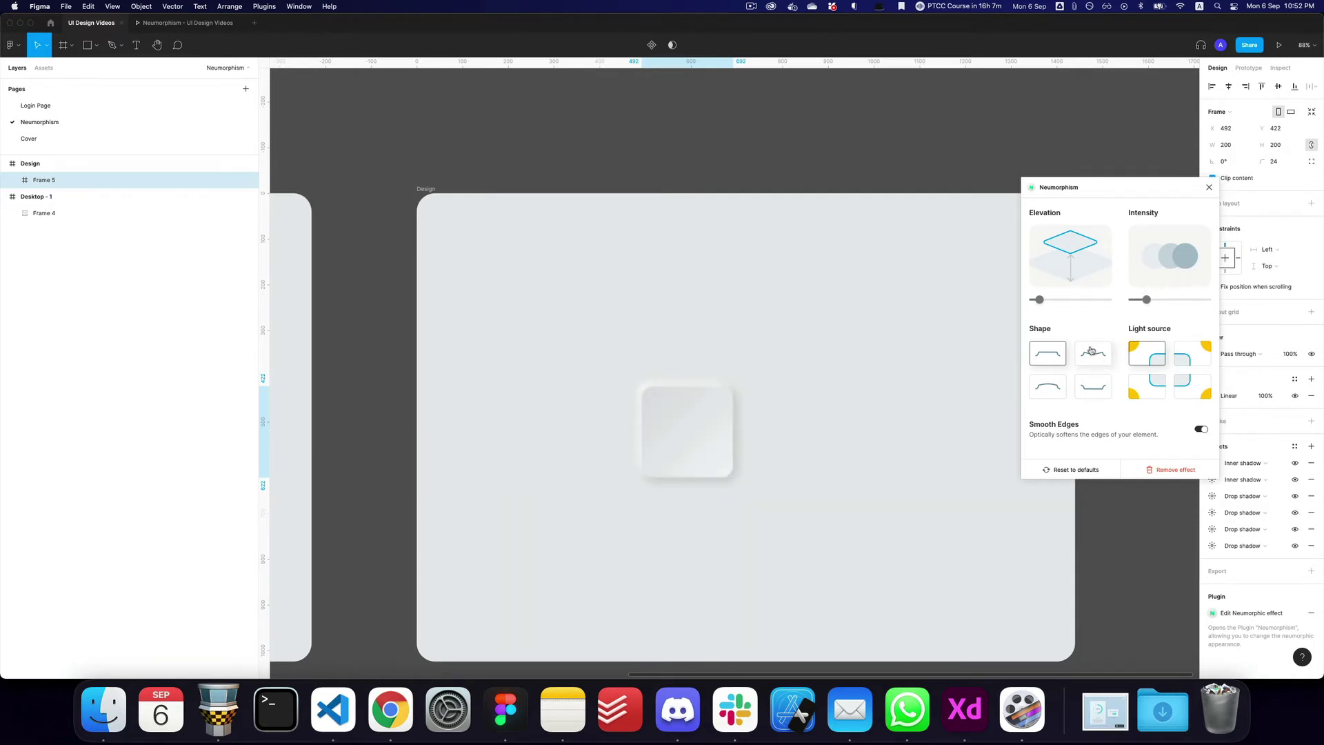
left_click(1052, 386)
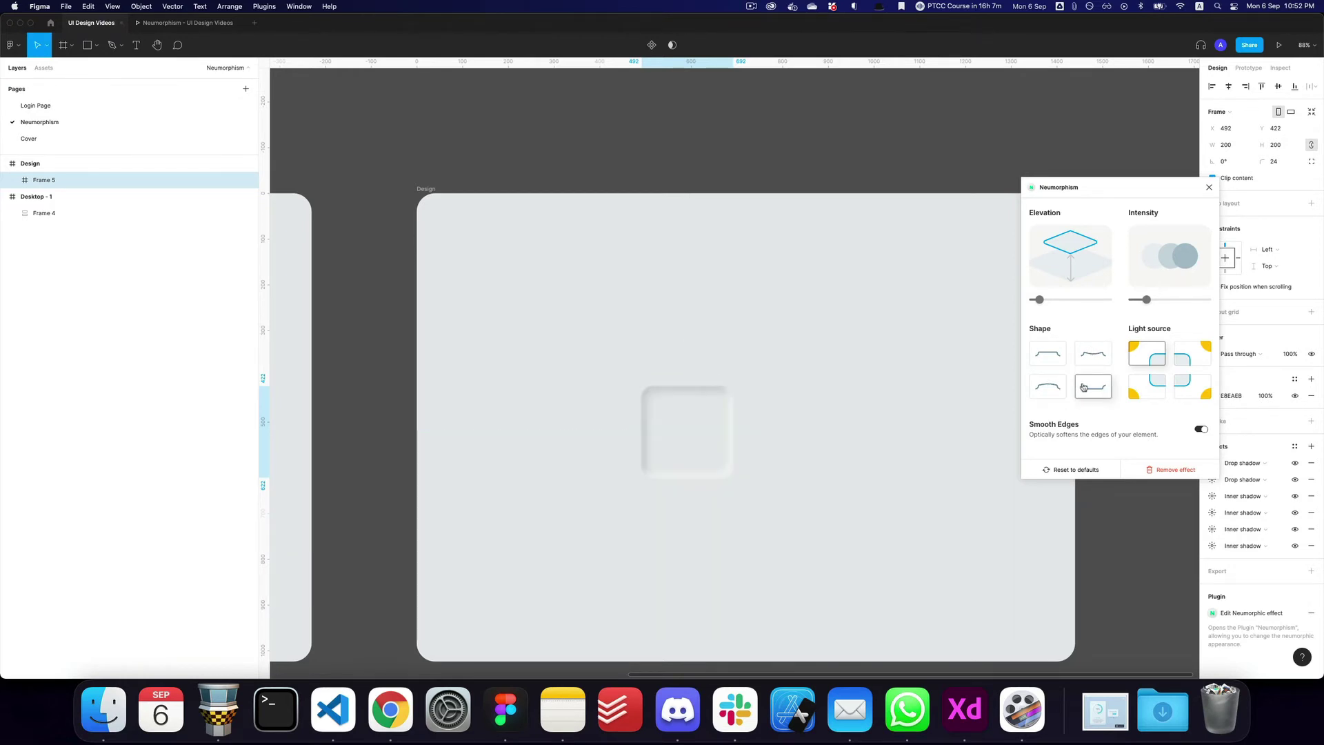
left_click(1058, 390)
left_click(1066, 363)
left_click(1094, 357)
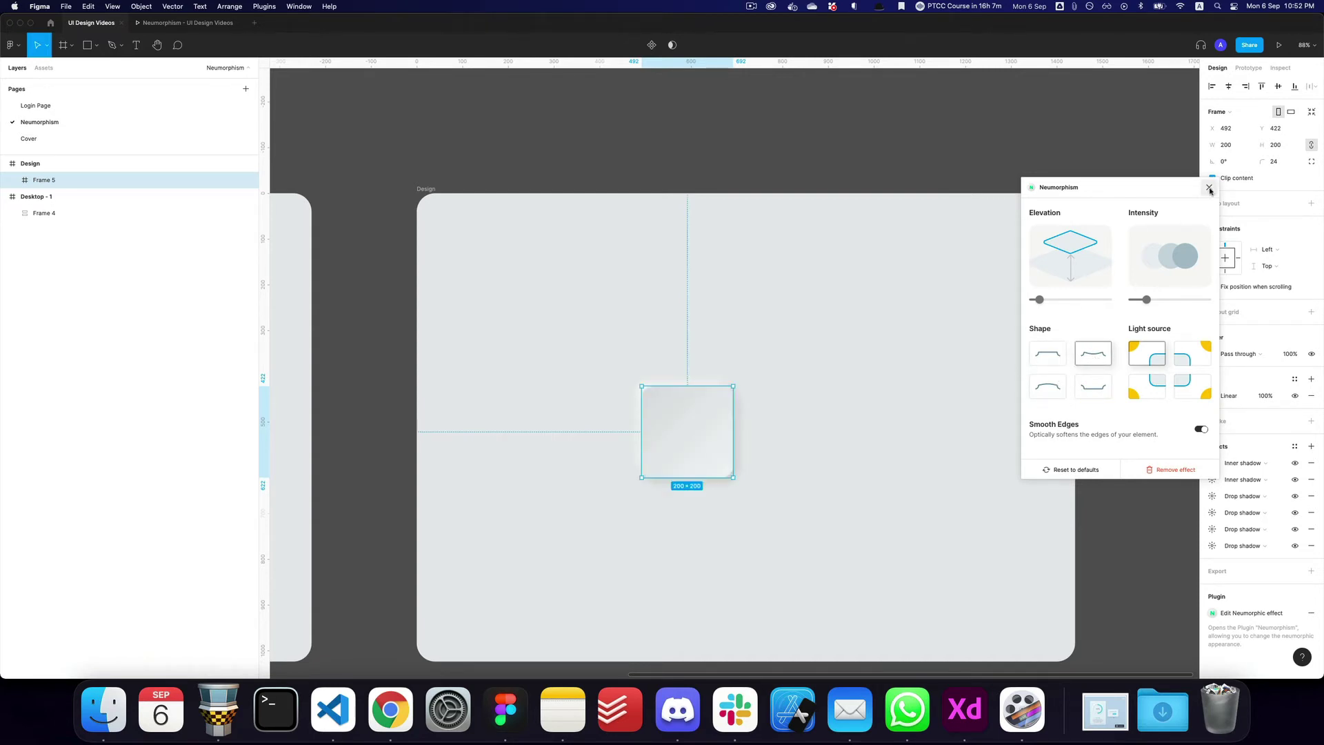
left_click(1192, 353)
left_click(1192, 386)
left_click(1146, 387)
left_click(1146, 353)
left_click(1208, 189)
left_click(695, 509)
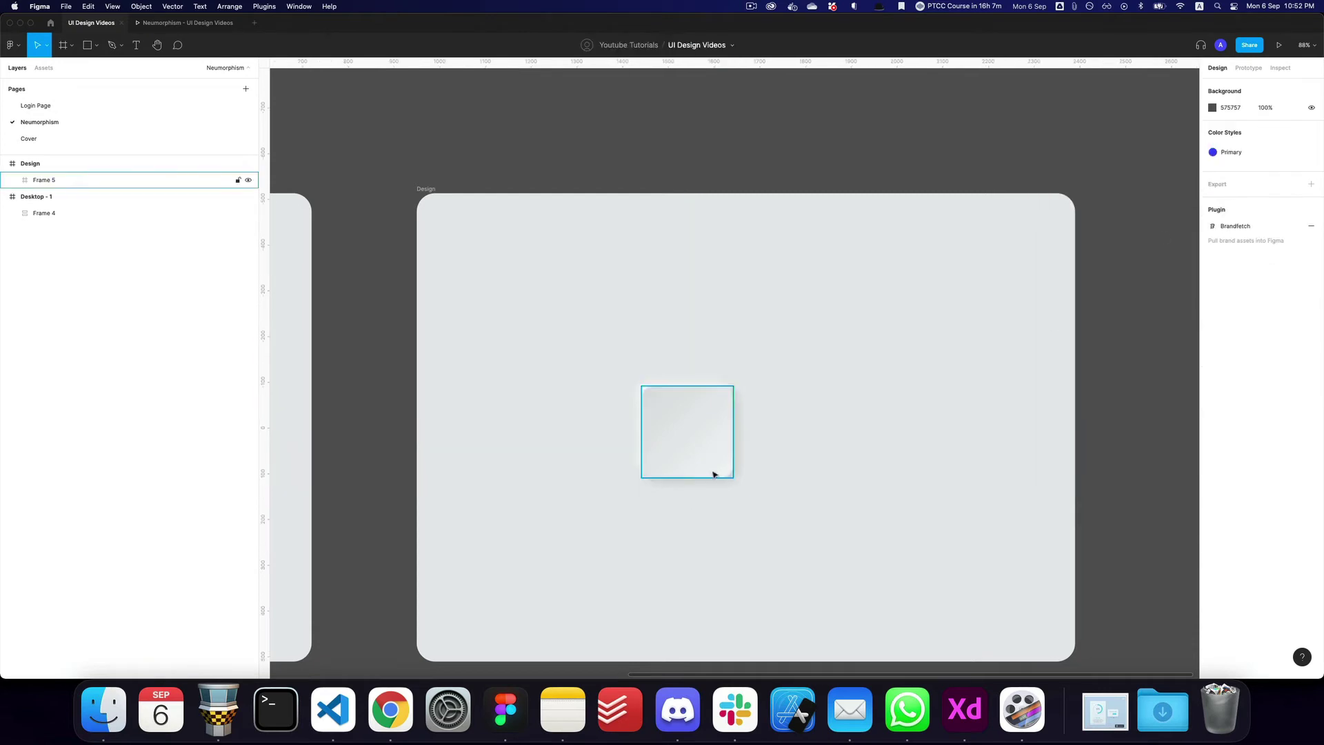
- Add a 'paper-plane' text icon in the square using the Font Awesome 6 Pro font
key("t")
left_click(684, 423)
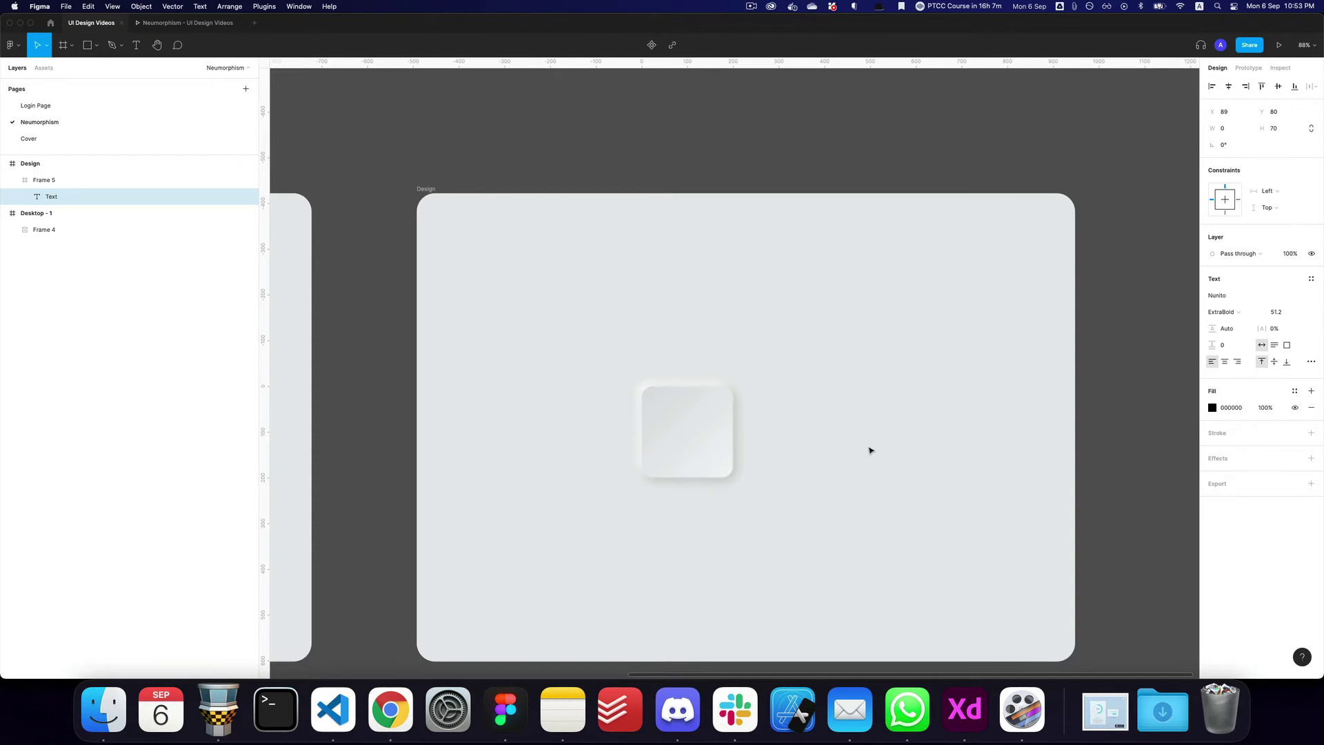
type("paper-plane")
key("Escape")
left_click(1241, 295)
type("font")
key("Down")
key("Down")
key("Down")
key("Return")
- Centre the icon in the square, switch it to the Regular outline style, and zoom in
key("alt+h")
key("alt+v")
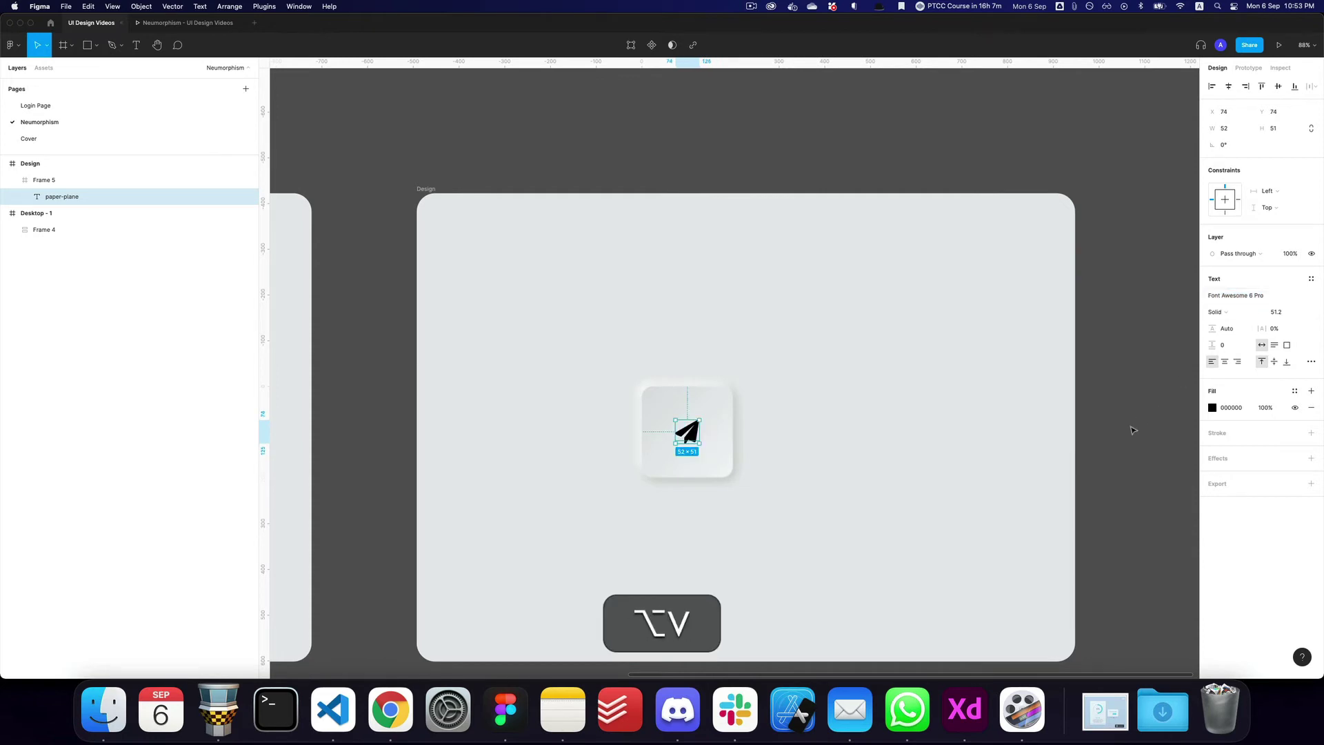
left_click(1227, 313)
left_click(1233, 298)
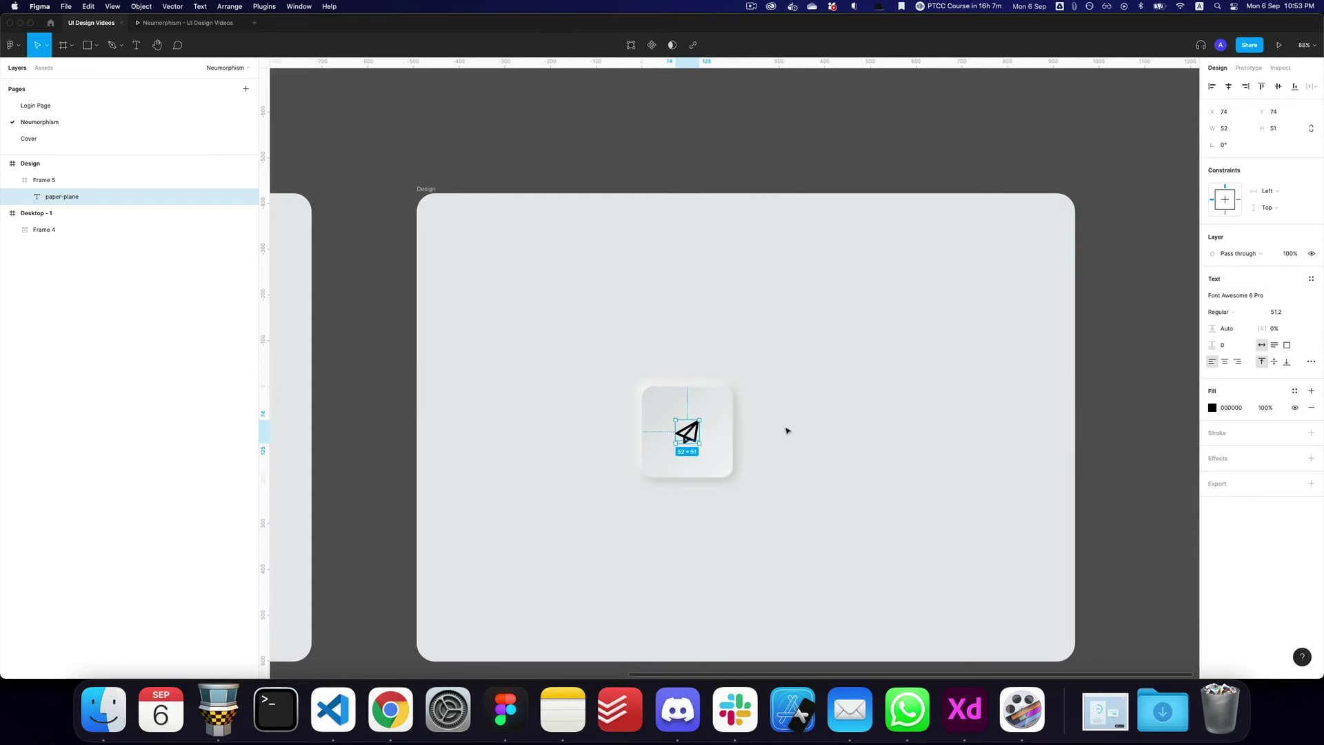
key("z")
left_click(677, 431)
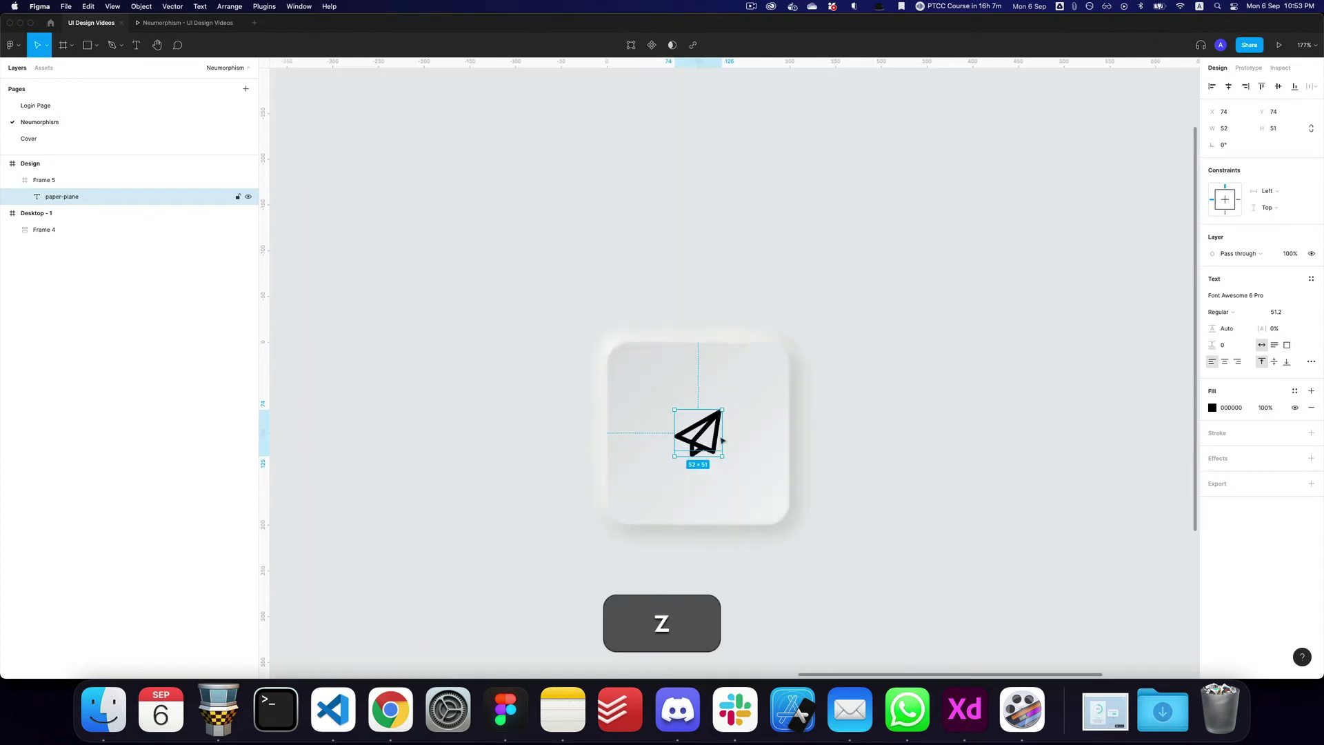
- Colour the paper-plane icon pink (F49090)
left_click(1212, 408)
left_click(1190, 450)
left_click_drag(1187, 453, 1184, 449)
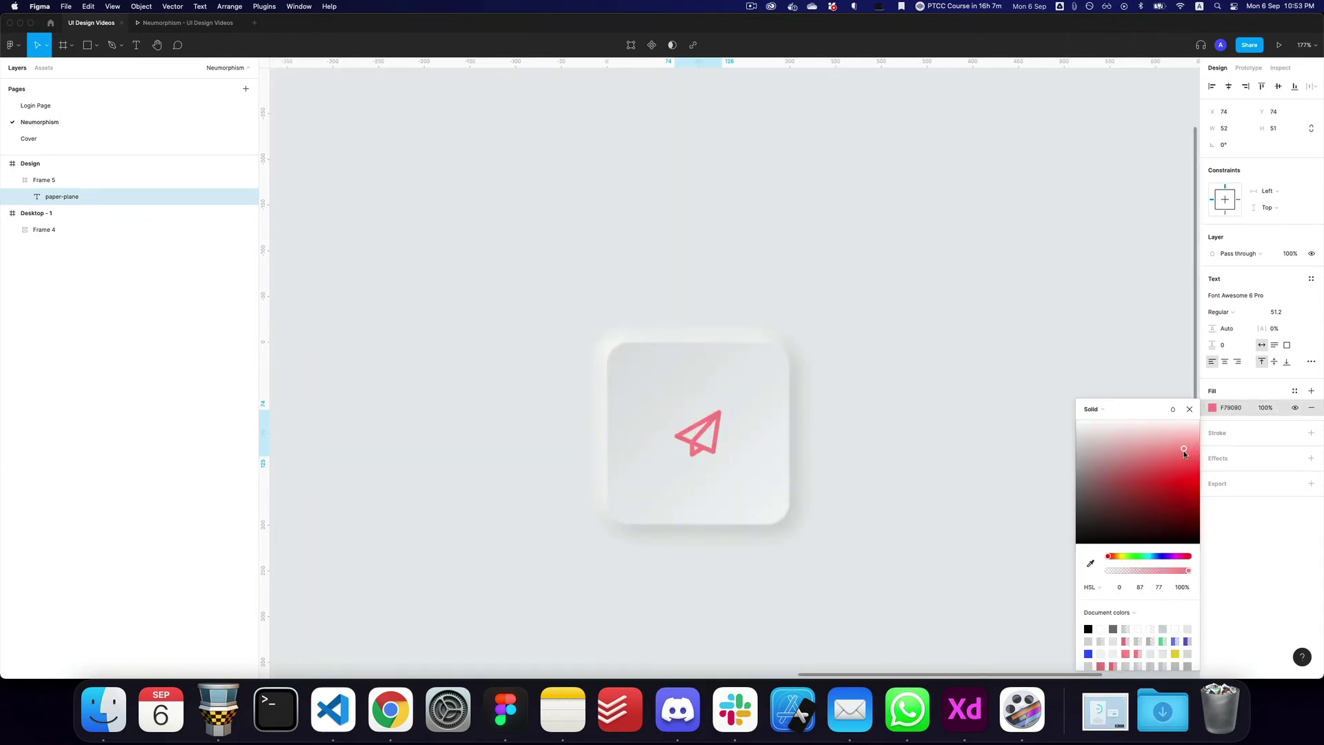
key("Escape")
- Apply a Neumorphism effect to the icon using the bottom-right shape
key("shift+super+p")
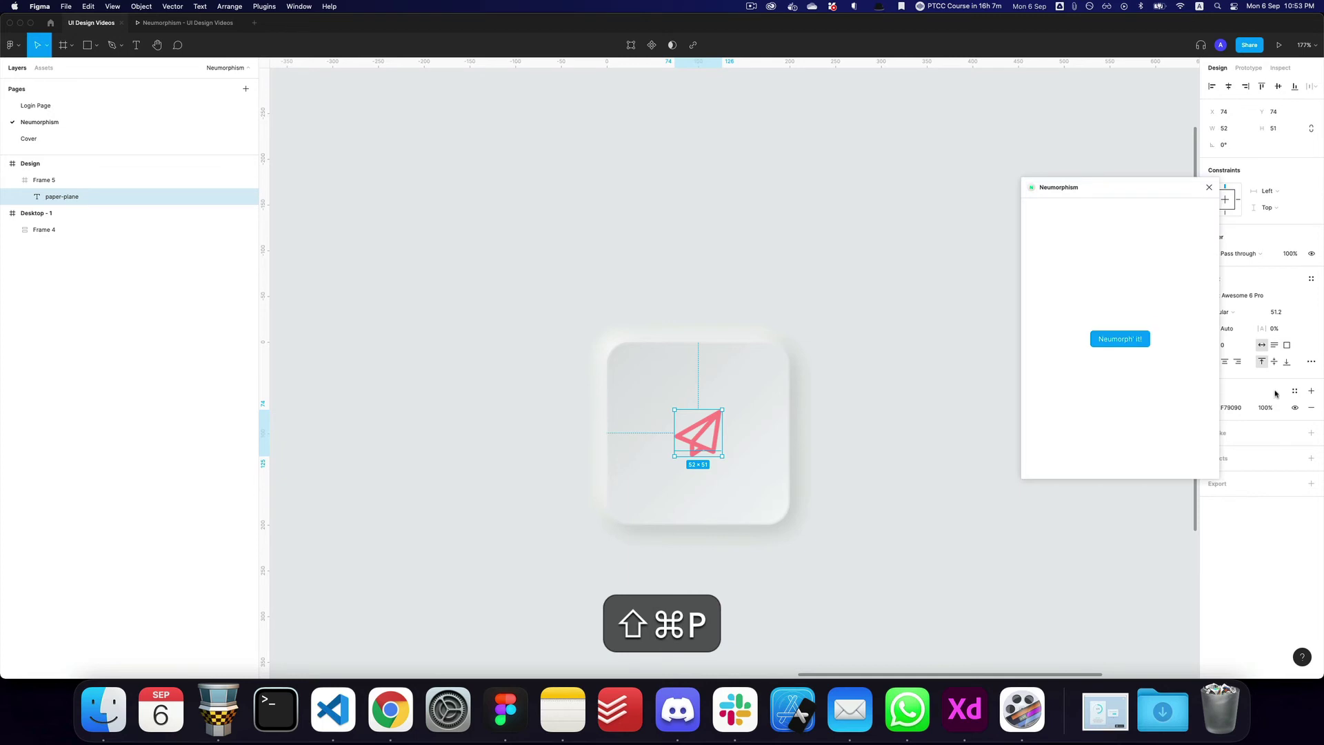
left_click(1139, 340)
left_click(1092, 384)
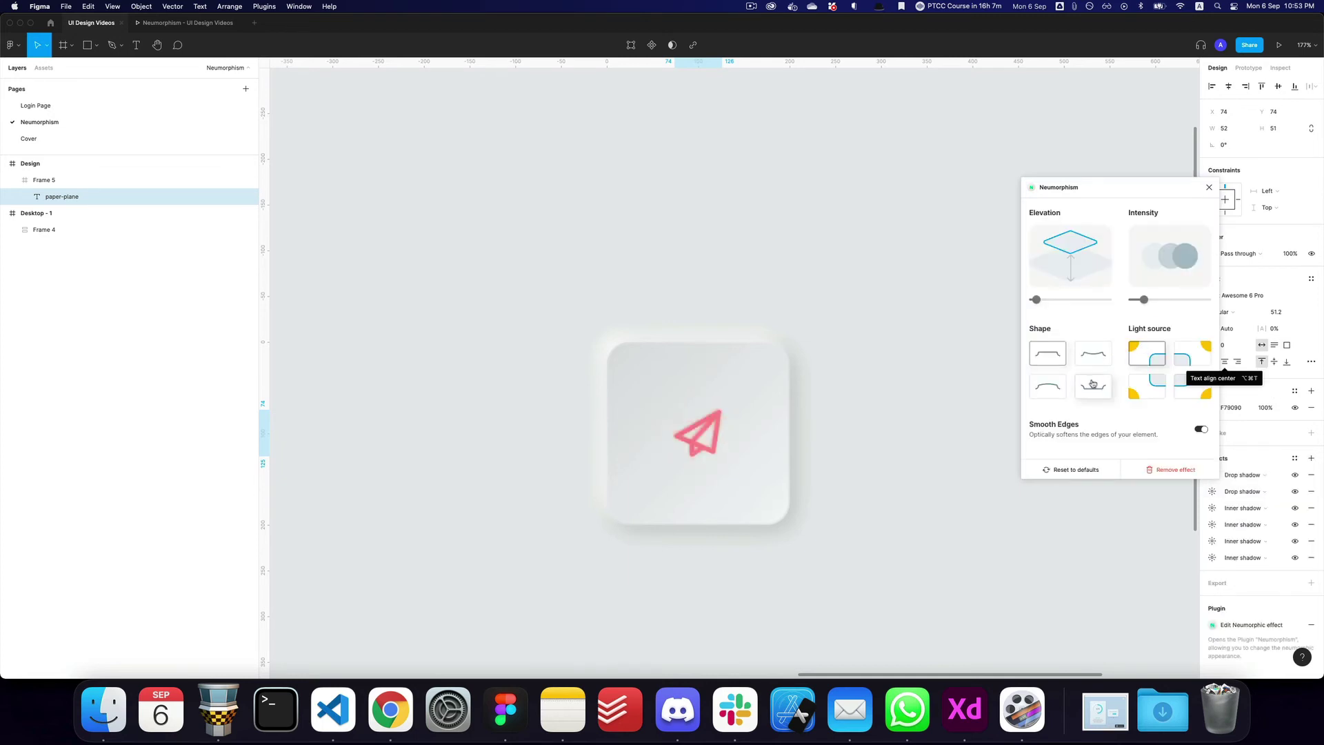
left_click(1061, 391)
left_click(1092, 388)
left_click(1092, 353)
left_click(1090, 391)
- Lower the icon's elevation to 1 and set its shadow intensity to 12
left_click_drag(1039, 302, 1024, 310)
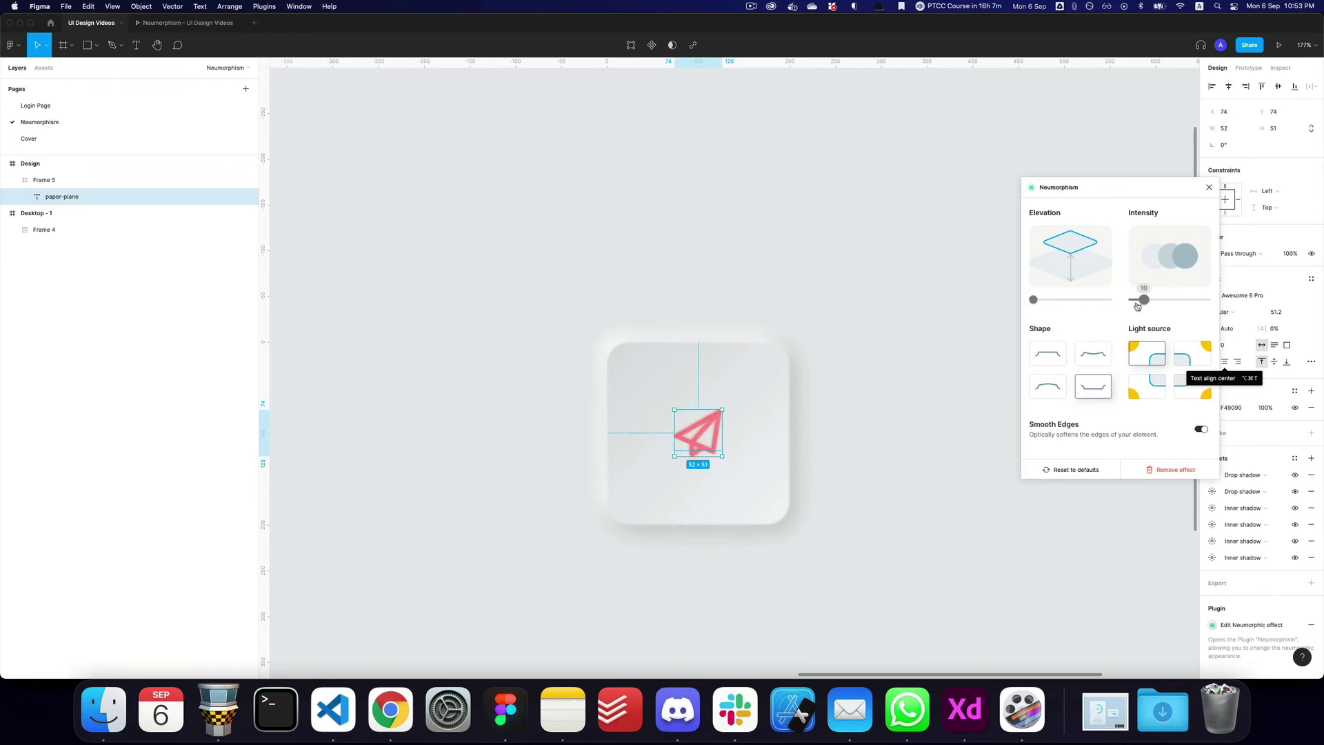
mouse_move(1143, 300)
left_mouse_down()
mouse_move(1180, 302)
mouse_move(1155, 305)
left_mouse_up()
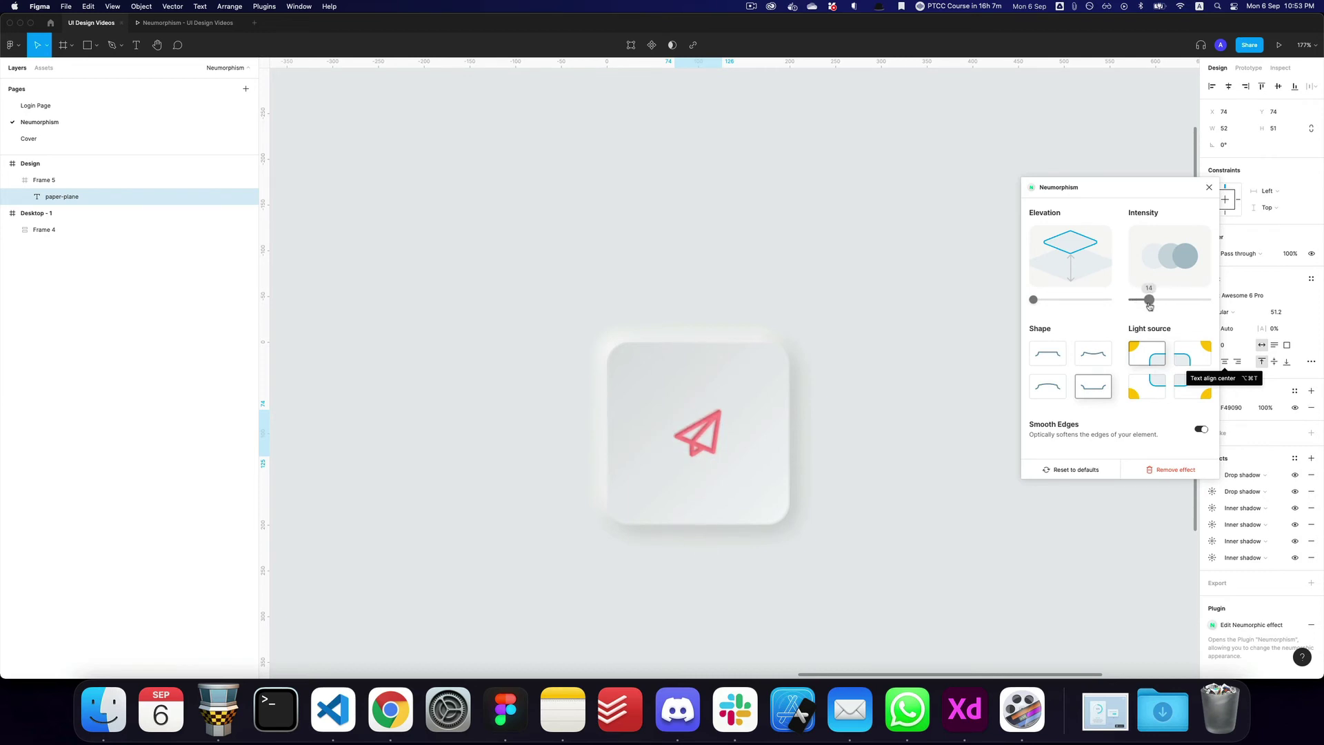
key("super+z")
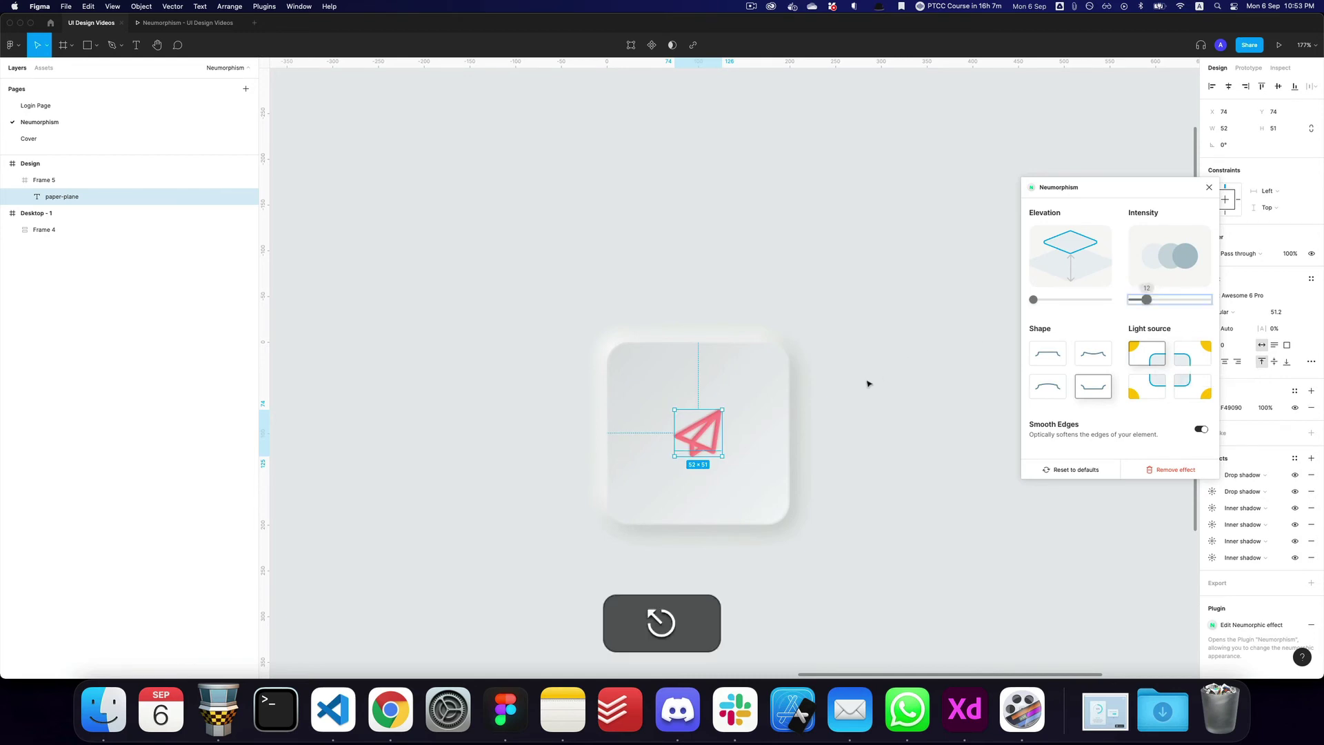
key("alt+Escape")
key("alt+z")
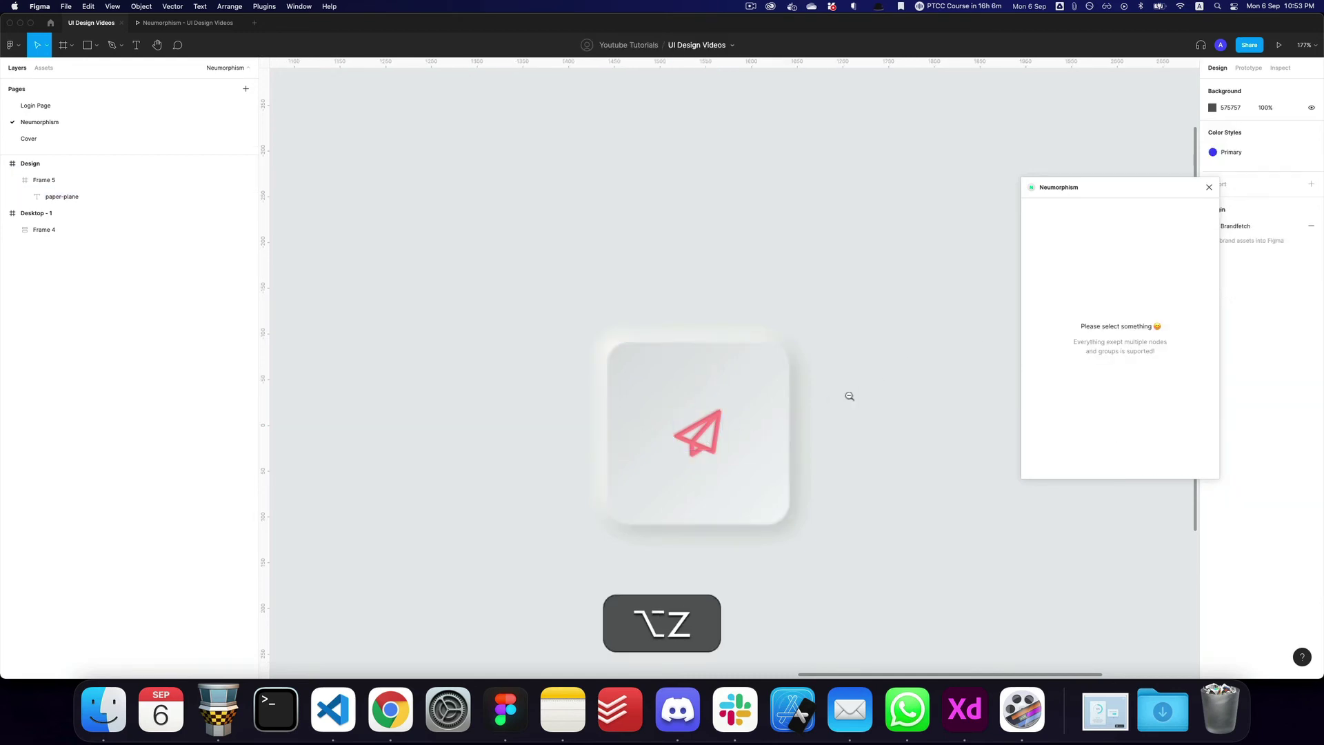
- Close the Neumorphism plugin and select the paper-plane icon inside Frame 5
left_click(849, 394, "alt")
left_click(1209, 188)
key("space")
left_click_drag(975, 352, 909, 350)
left_click(712, 426)
double_click(712, 424)
key("z")
left_click(712, 414)
mouse_move(727, 387)
left_mouse_down()
mouse_move(748, 377)
mouse_move(745, 394)
mouse_move(742, 377)
mouse_move(735, 388)
left_mouse_up()
key("super+z")
- Scale the paper-plane icon proportionally to 64×62.77
key("k")
key("Escape")
left_click(833, 377)
key("z")
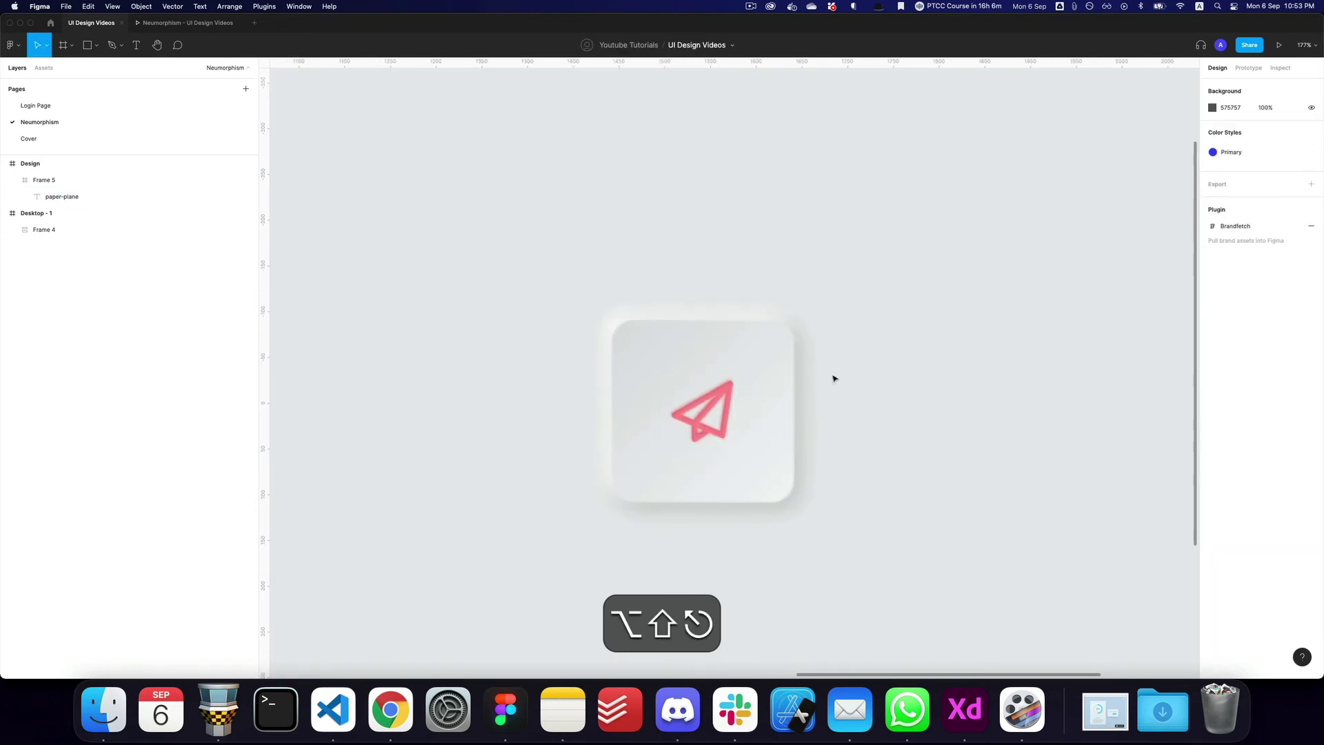
left_click(832, 377, "alt")
left_click_drag(846, 387, 803, 386)
- Group the button frame as Group 4 and centre it horizontally in the Design frame
left_click(719, 394)
left_click_drag(821, 455, 650, 302)
key("alt+shift+super+g")
left_click_drag(751, 381, 895, 381, "alt")
key("alt+shift+super+d")
key("super+z")
key("super+z")
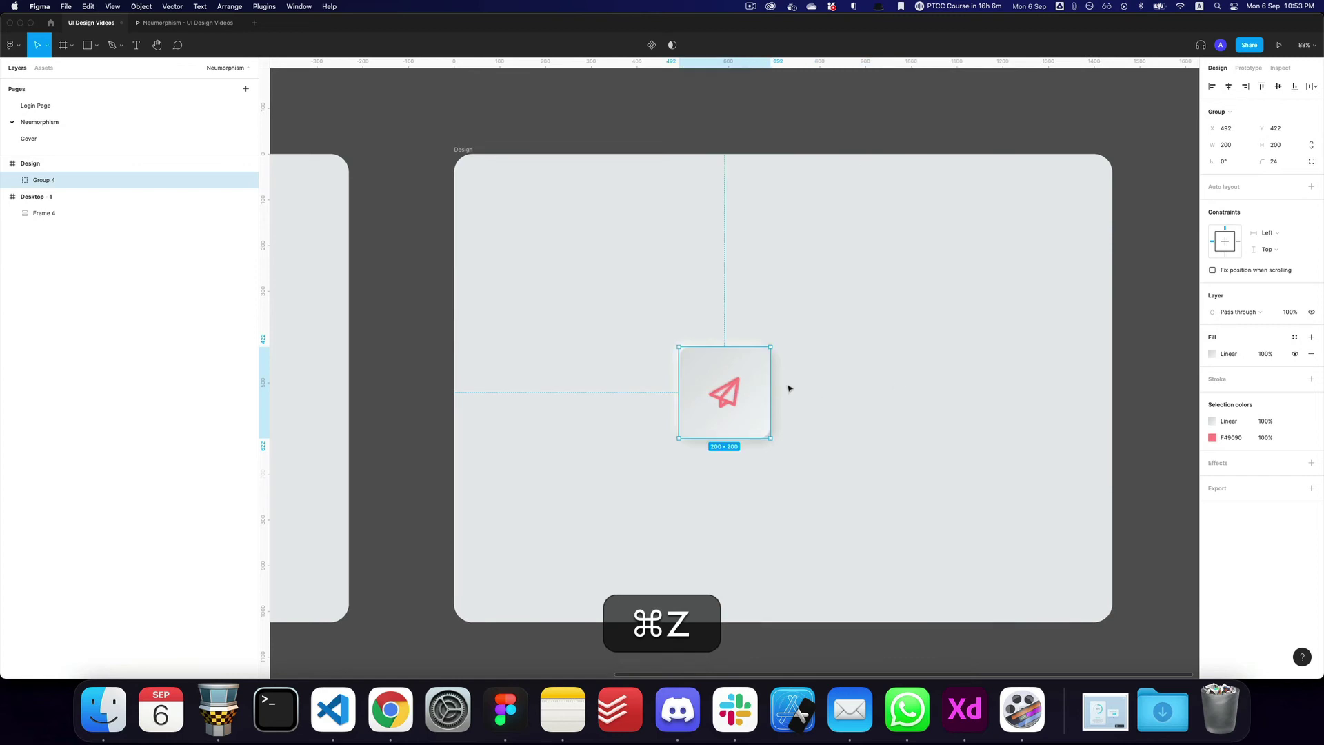
key("alt+h")
left_click(914, 334)
key("space")
- Bring the reference heading into view
left_click_drag(914, 334, 763, 349)
key("t")
left_click(633, 300)
key("Escape")
key("space")
left_click_drag(706, 316, 1168, 257)
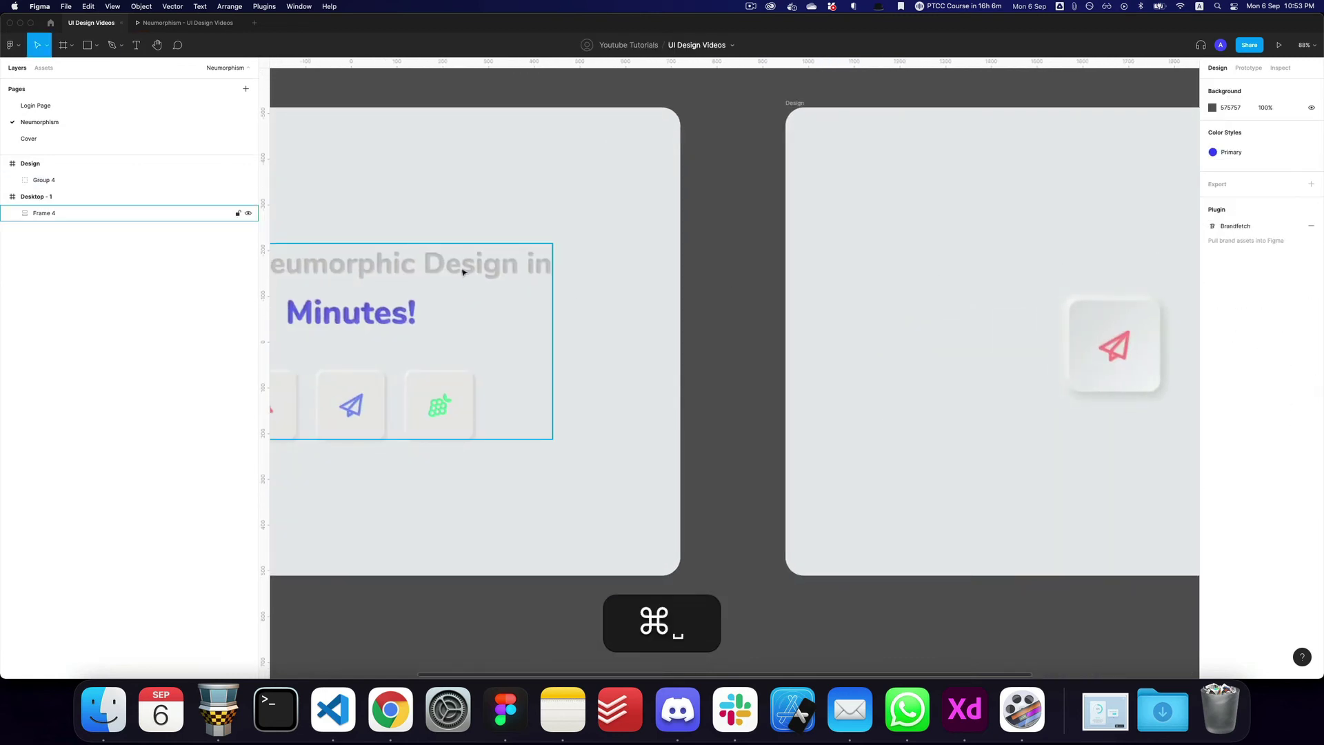
- Copy the 'Create Neumorphic Design in' heading text from the reference frame
double_click(462, 274, "super")
key("super+c")
key("Escape")
key("space")
left_click_drag(873, 262, 503, 291)
- Paste the heading into the Design frame and add a 'Minutes' line, both centred horizontally
key("t")
left_click(685, 243)
key("super+v")
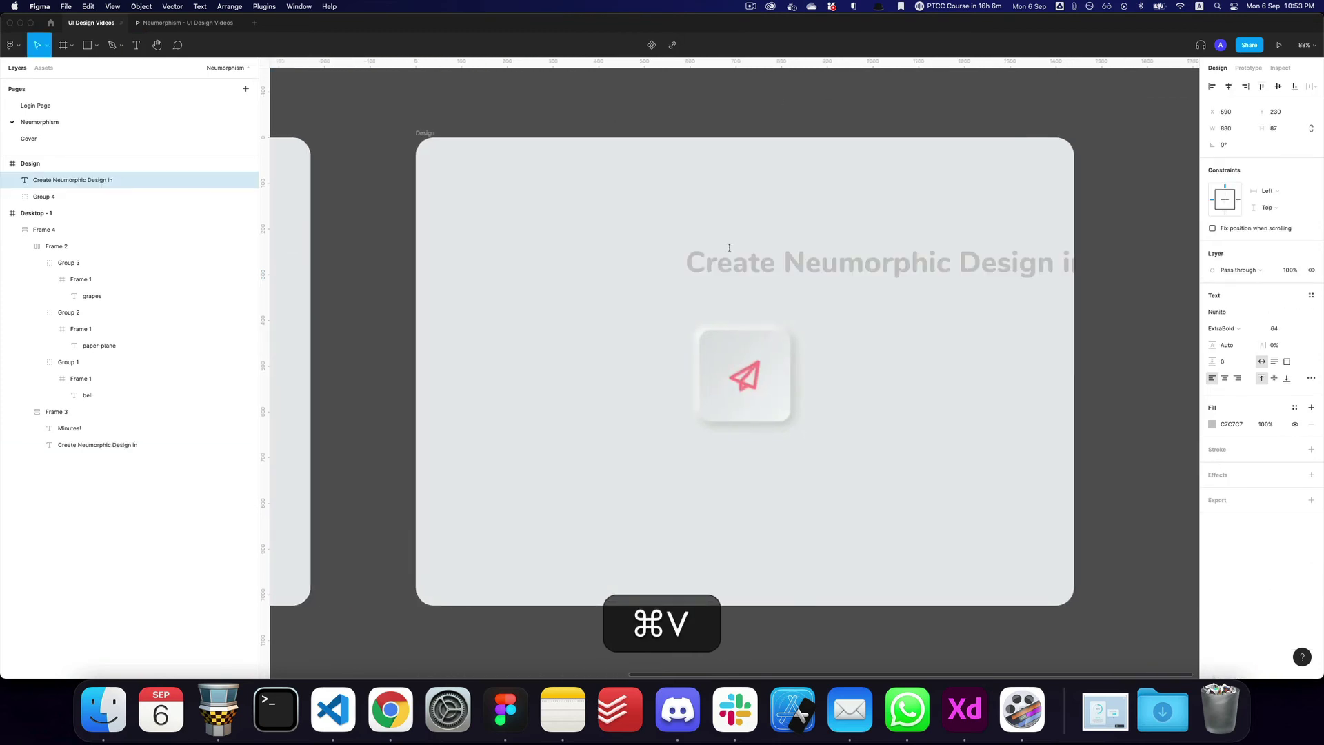
key("super+Escape")
key("alt+h")
left_click(843, 285)
mouse_move(828, 272)
left_mouse_down()
mouse_move(827, 248)
mouse_move(820, 291)
left_mouse_up()
type("Minutes")
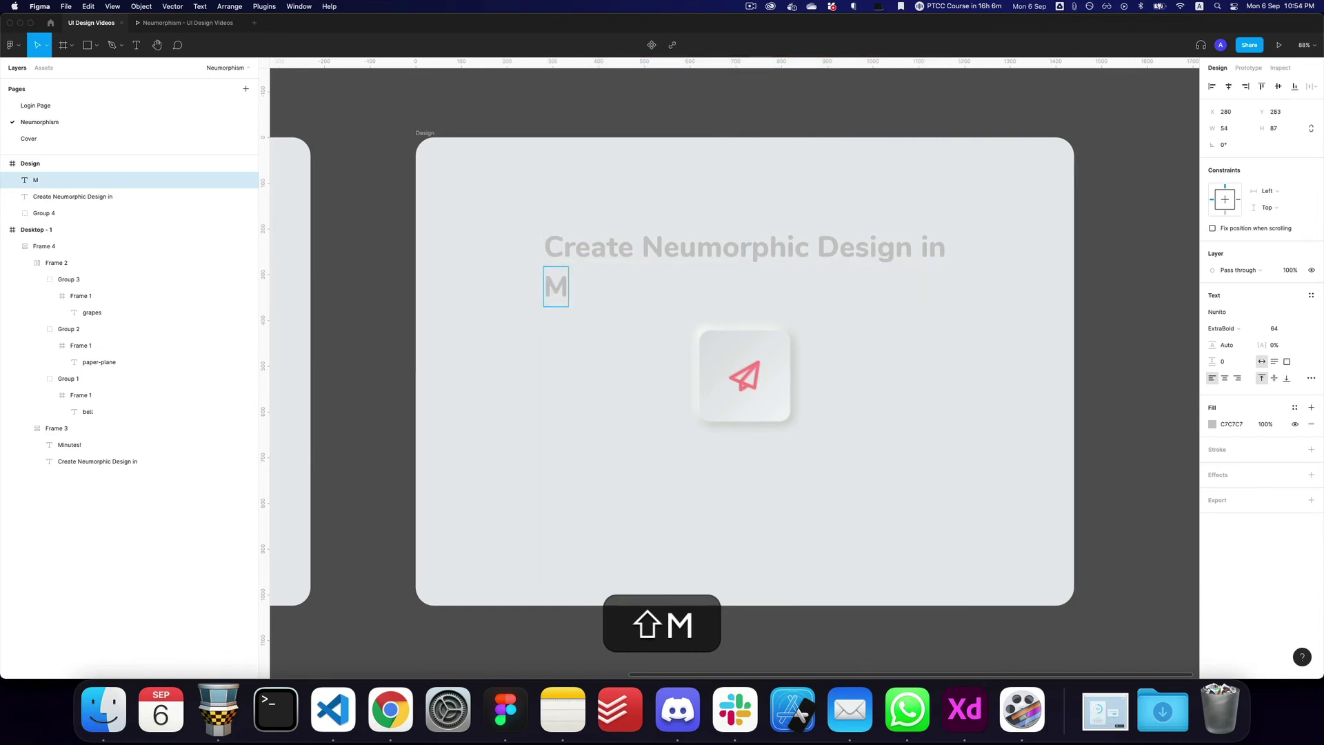
key("Escape")
key("alt+h")
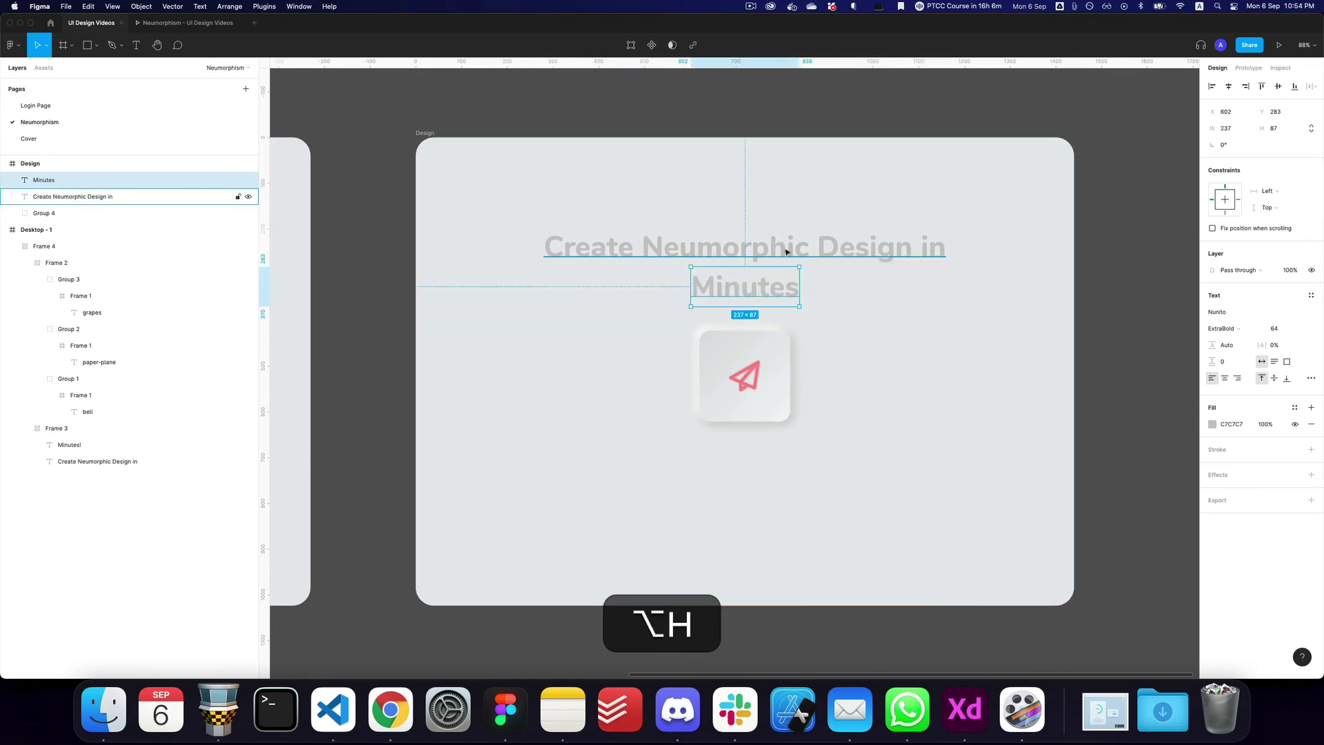
- Reposition the button below the title lines in the Design frame
left_click(764, 265)
left_click(767, 363)
key("alt+shift+v")
left_click_drag(767, 364, 770, 401)
left_click(757, 290)
left_click(770, 255, "shift")
mouse_move(771, 255)
left_mouse_down()
mouse_move(776, 289)
mouse_move(779, 270)
left_mouse_up()
left_click_drag(891, 343, 857, 363)
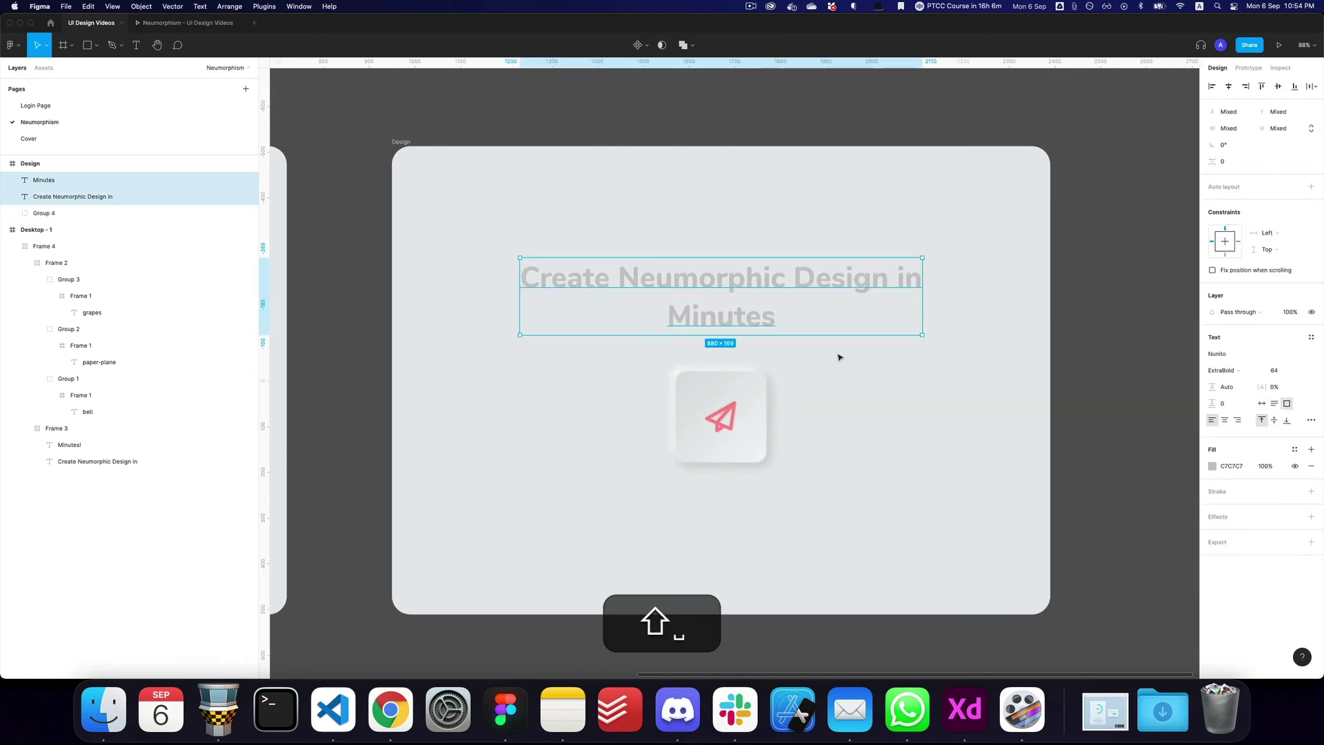
key("super+z")
- Colour the 'Minutes' line blue (7480F7)
key("super+p")
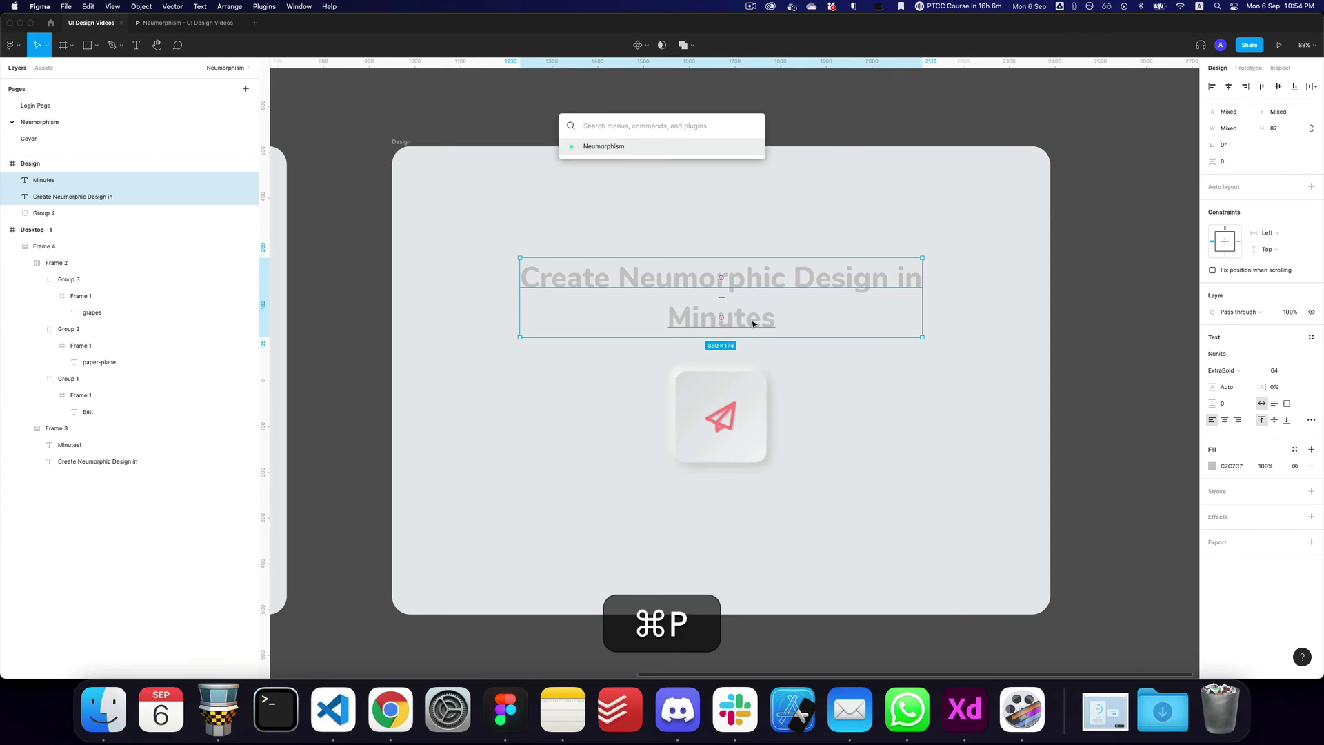
key("super+Escape")
left_click(753, 321, "super")
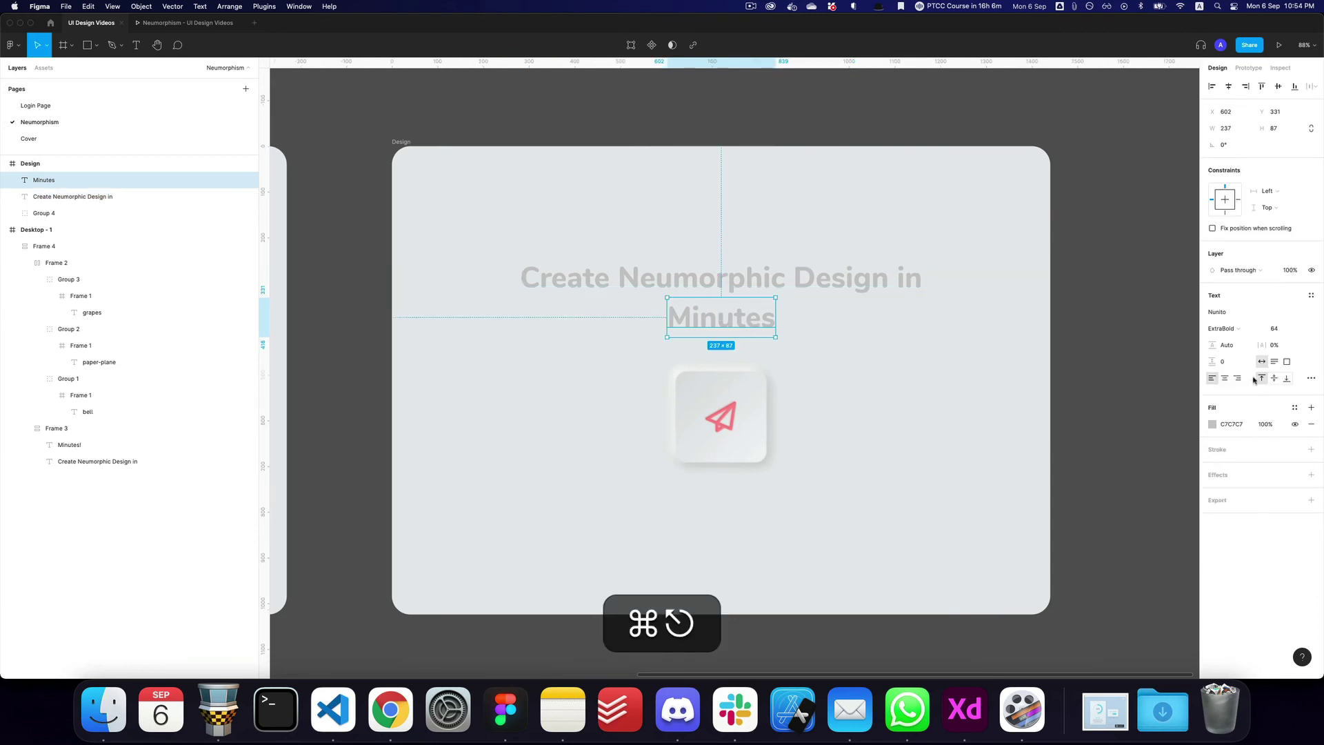
left_click(1211, 424)
left_click_drag(1154, 456, 1178, 453)
scroll(1157, 448, "down", 5)
scroll(1158, 448, "down", 5)
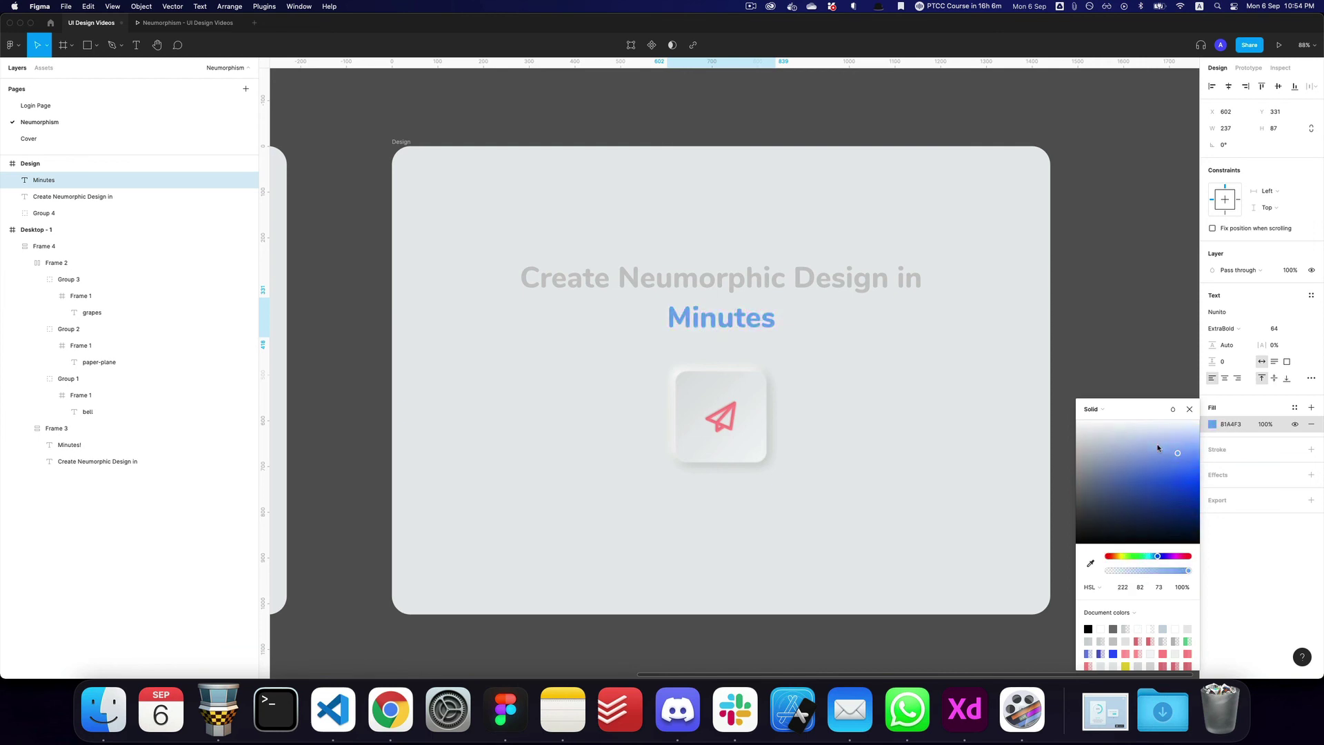
left_click_drag(1172, 448, 1186, 456)
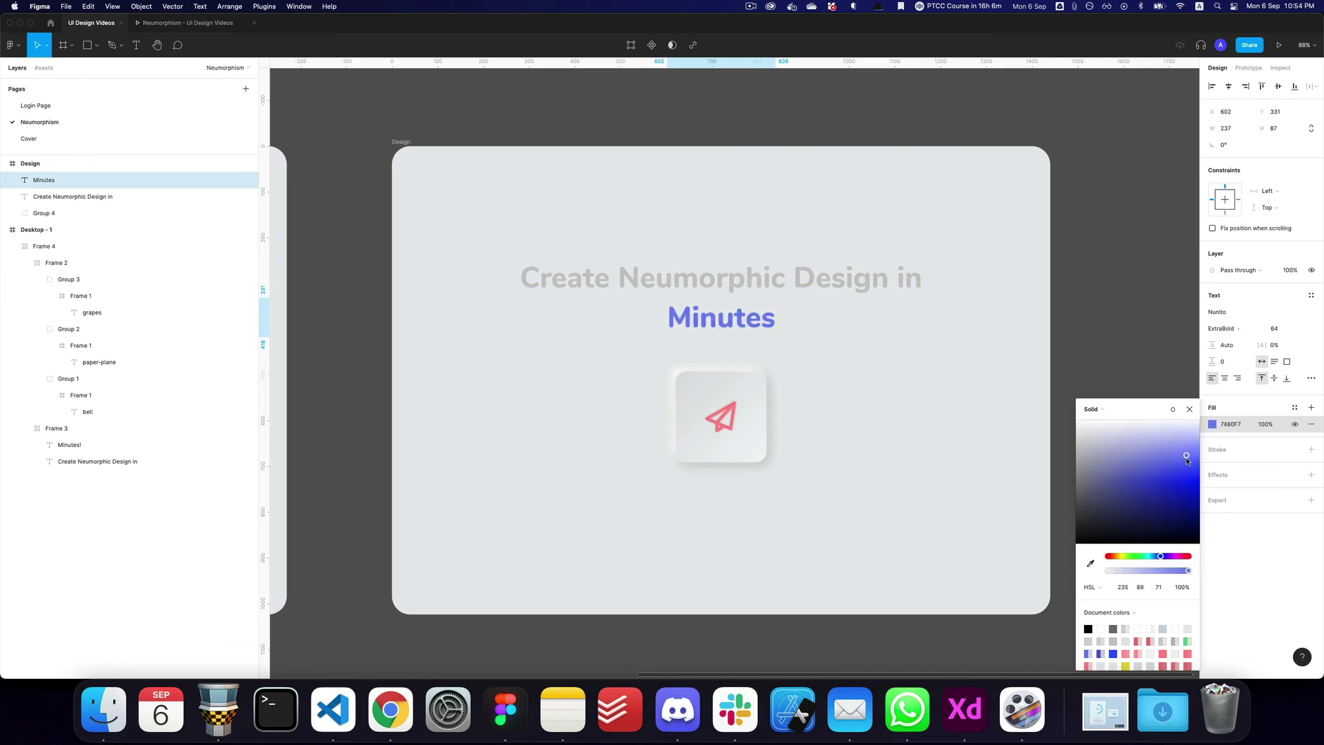
key("Escape")
- Select both title lines, zoom in, and launch the Neumorphism plugin
left_click(802, 292, "shift")
key("shift+2")
key("super+z")
key("super+p")
key("super+Return")
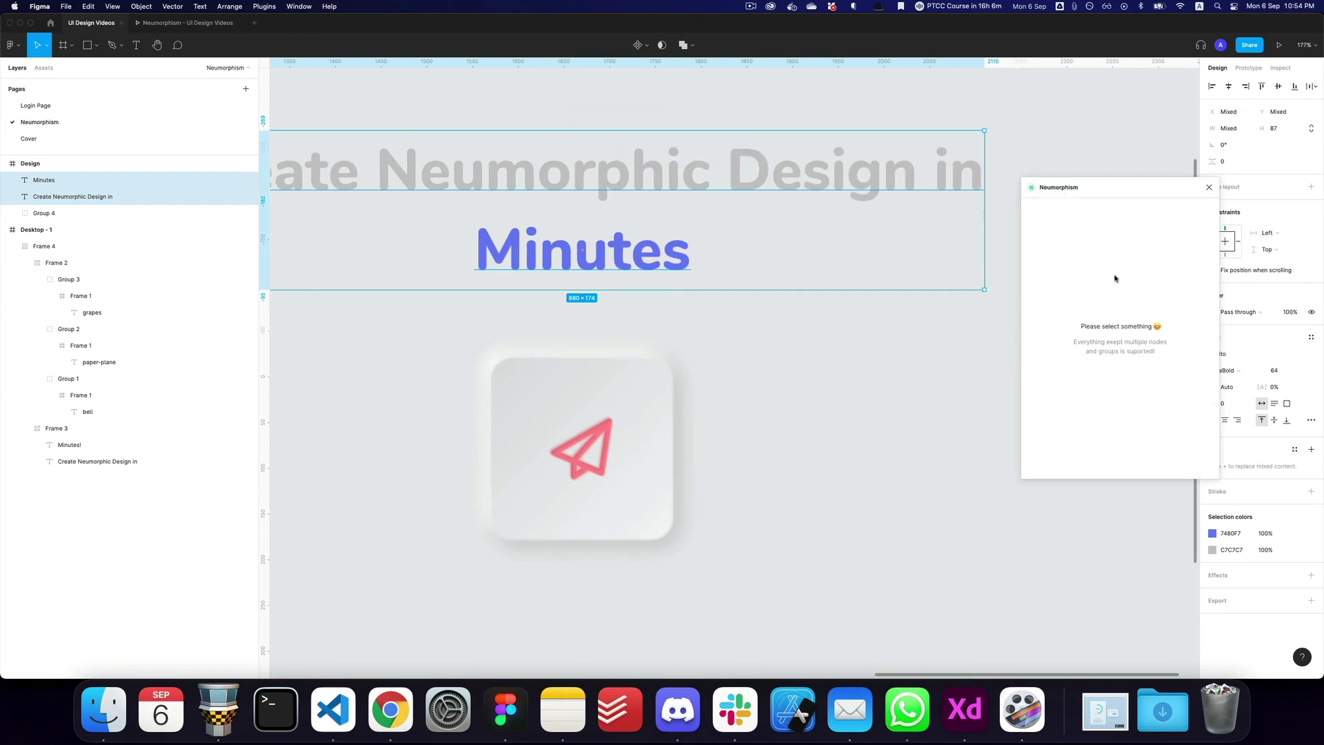
- Give the blue 'Minutes' line a concave neumorphic effect with Elevation 1 and Intensity 33
left_click(651, 247, "super")
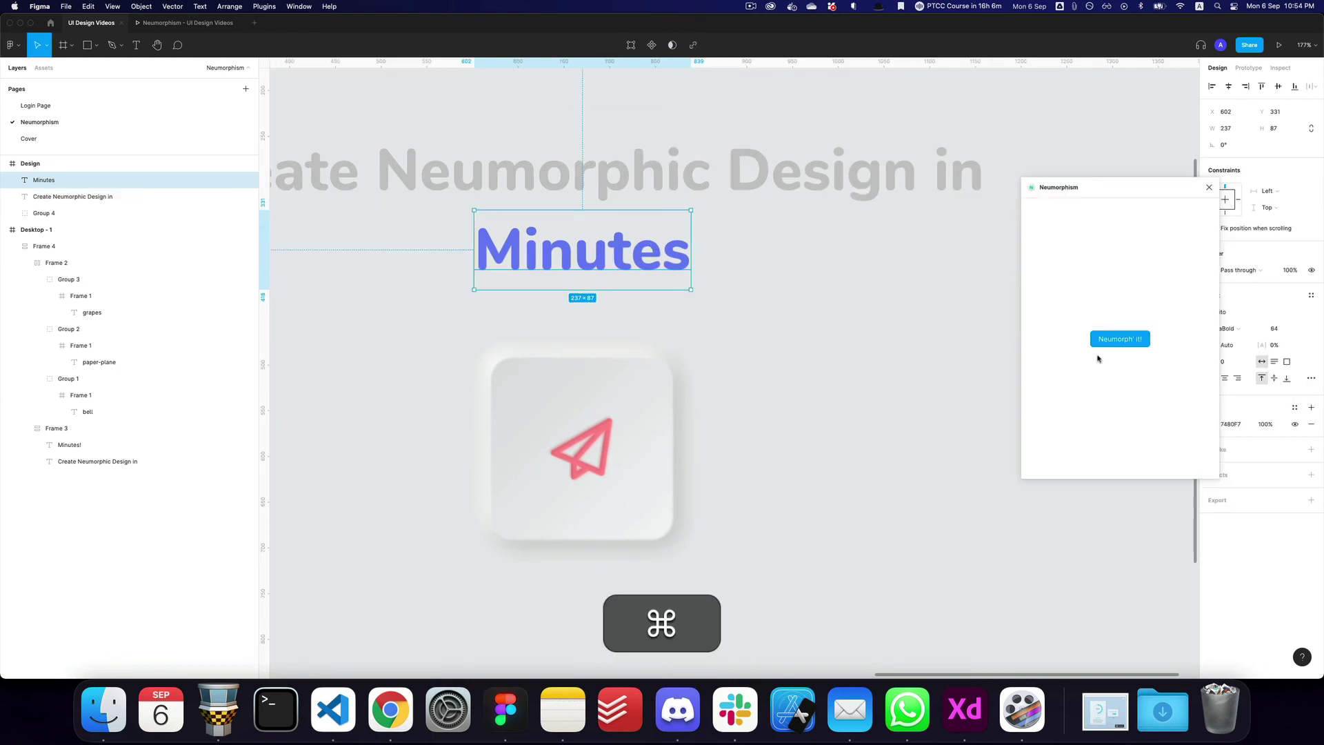
left_click(1117, 337)
left_click(1098, 390)
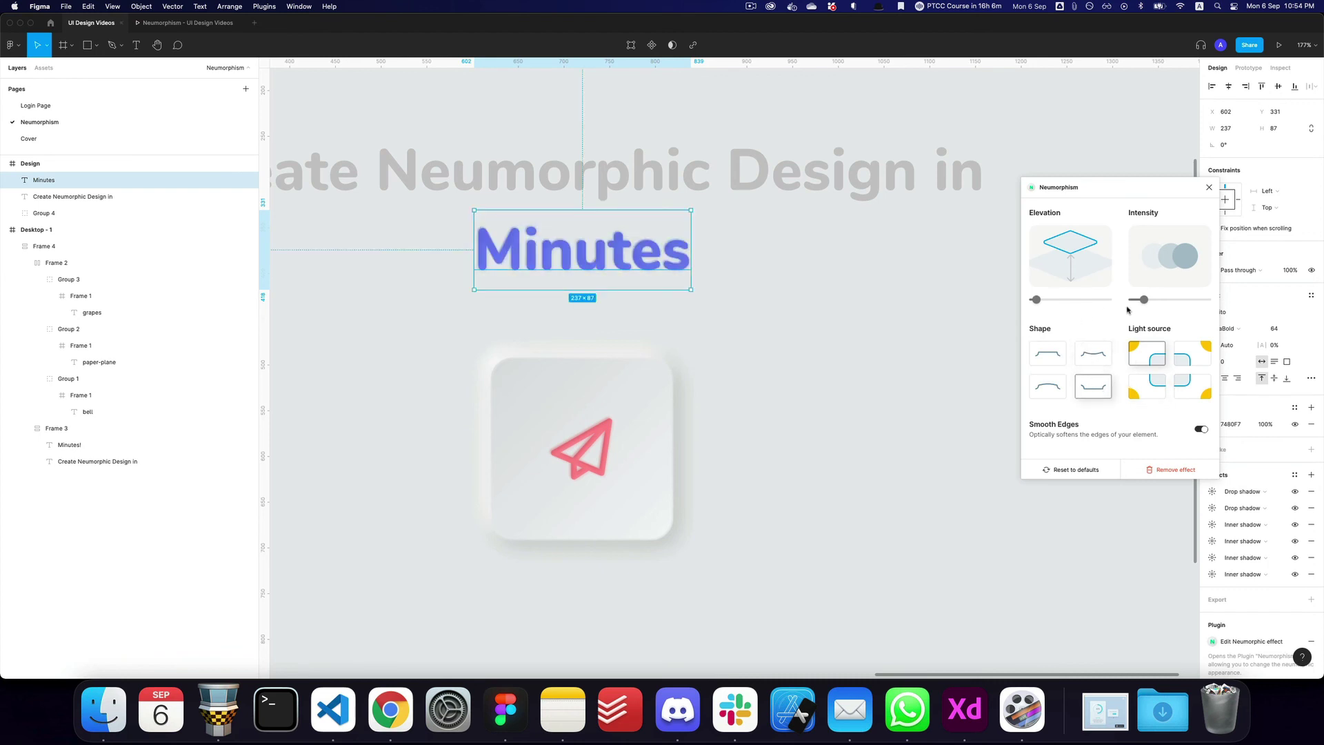
left_click_drag(1035, 299, 1021, 312)
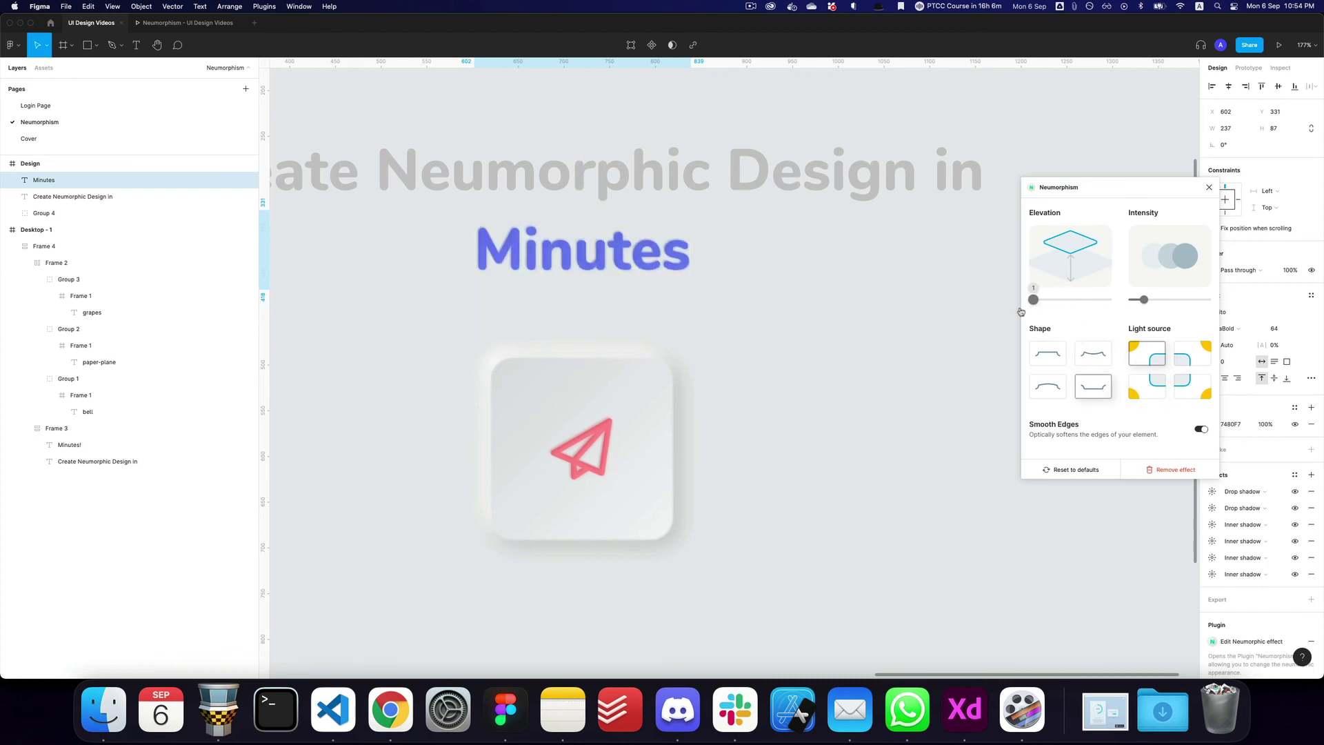
mouse_move(1143, 301)
left_mouse_down()
mouse_move(1168, 303)
mouse_move(1144, 303)
left_mouse_up()
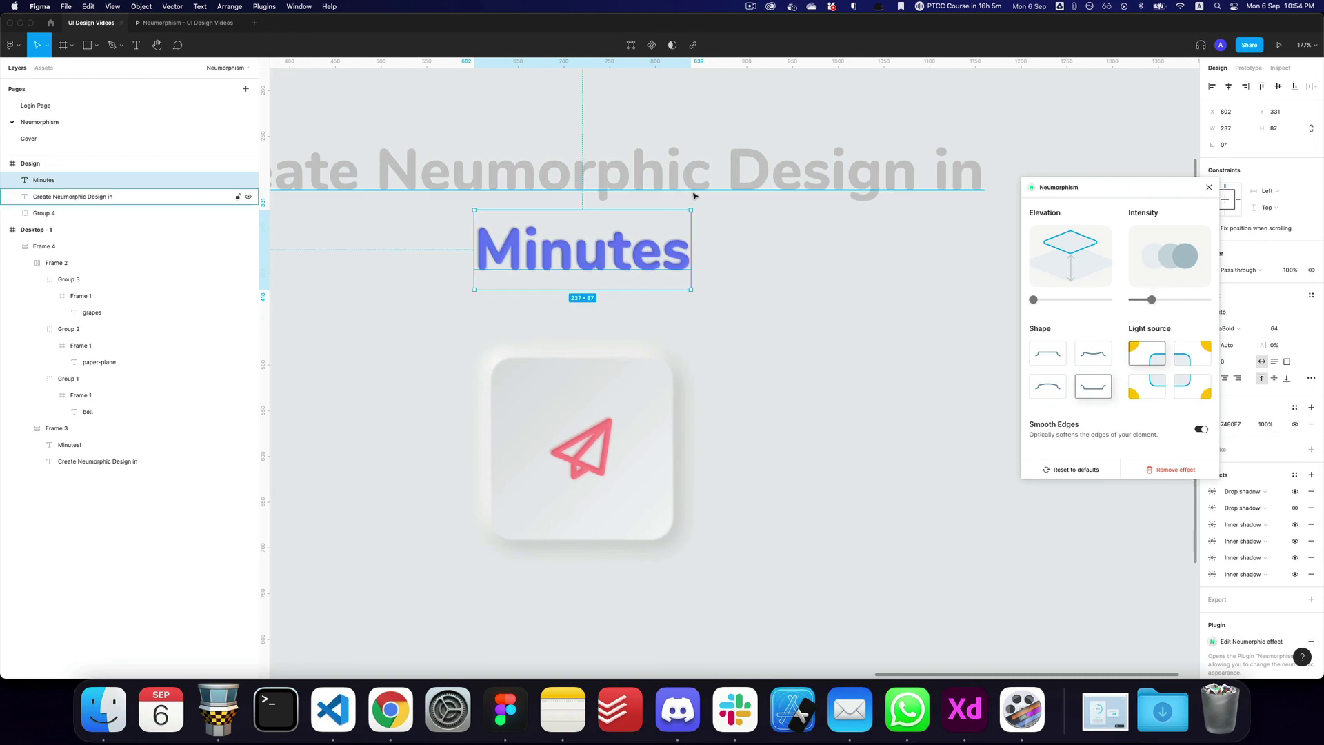
- Give the 'Create Neumorphic Design in' heading a neumorphic effect with Elevation 5 and Intensity 16
left_click(695, 196)
left_click(1121, 339)
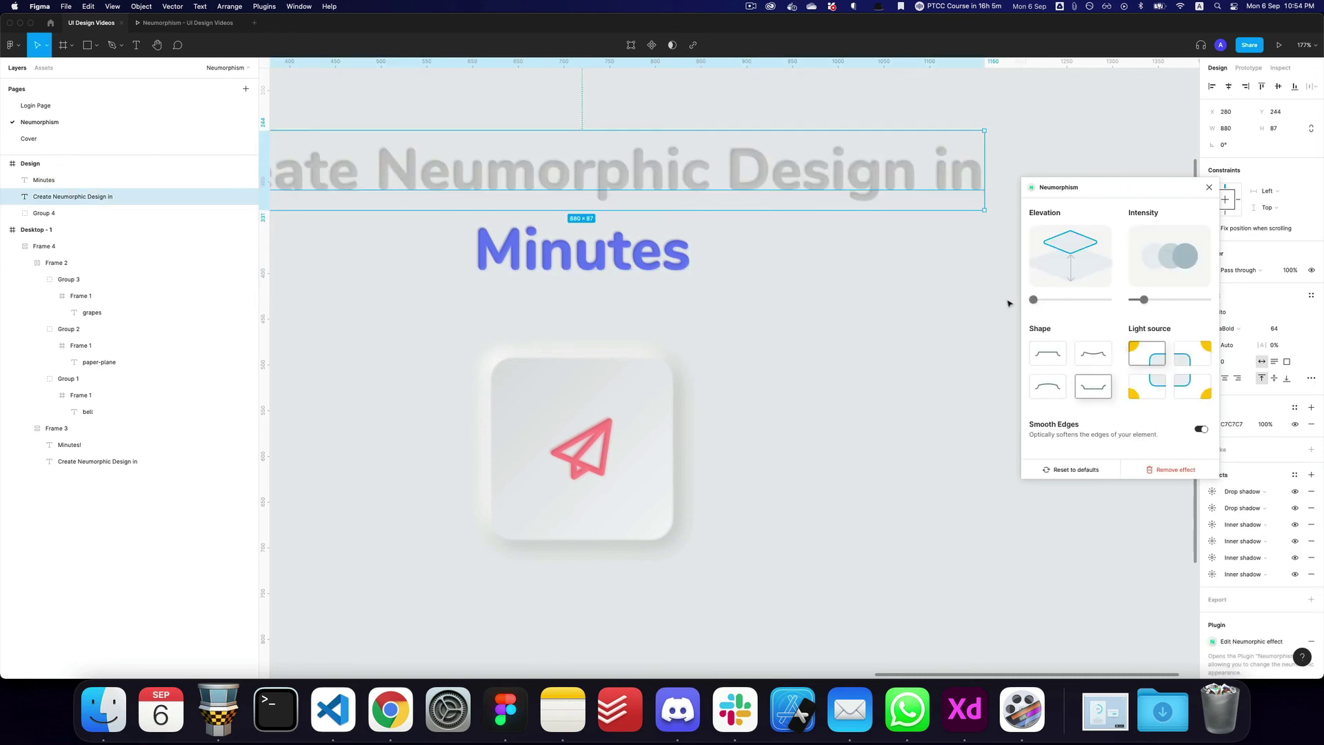
left_click_drag(1032, 302, 1035, 302)
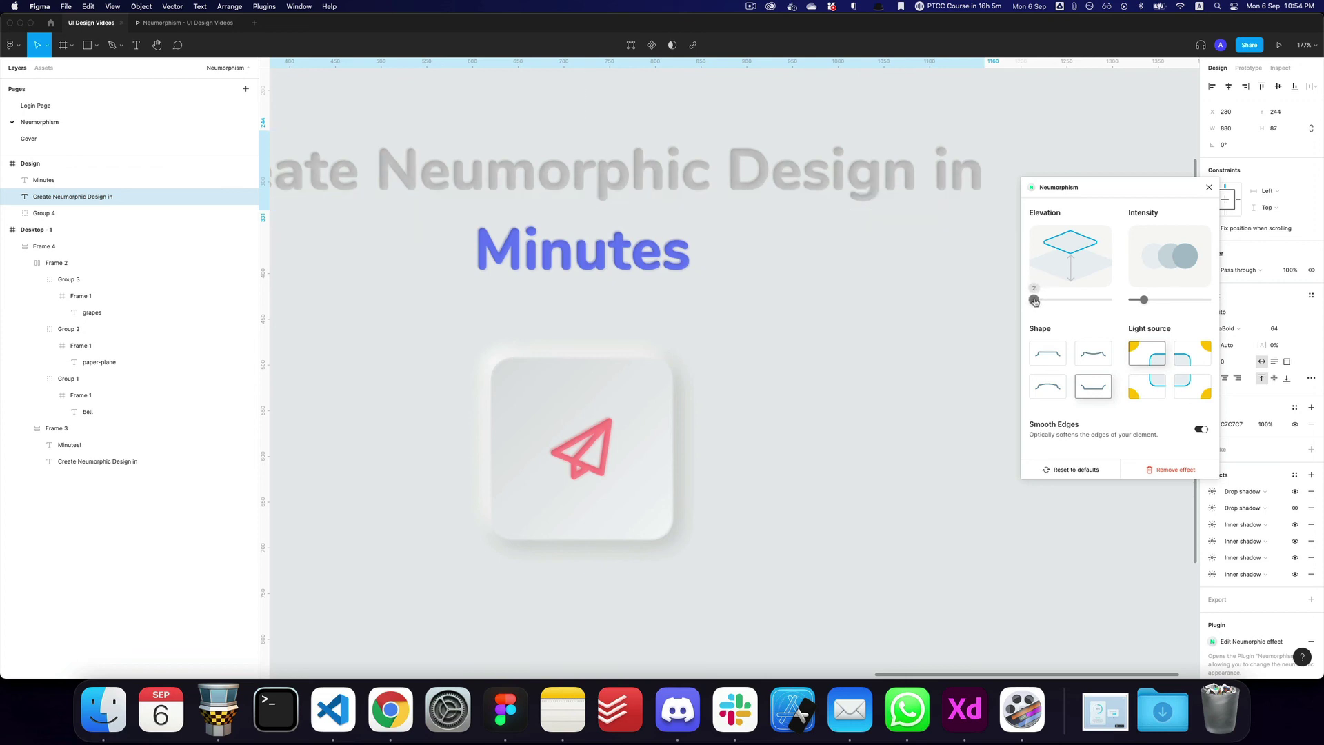
left_click_drag(1143, 300, 1152, 301)
- Close the Neumorphism plugin and centre the finished Design frame in view
key("Escape")
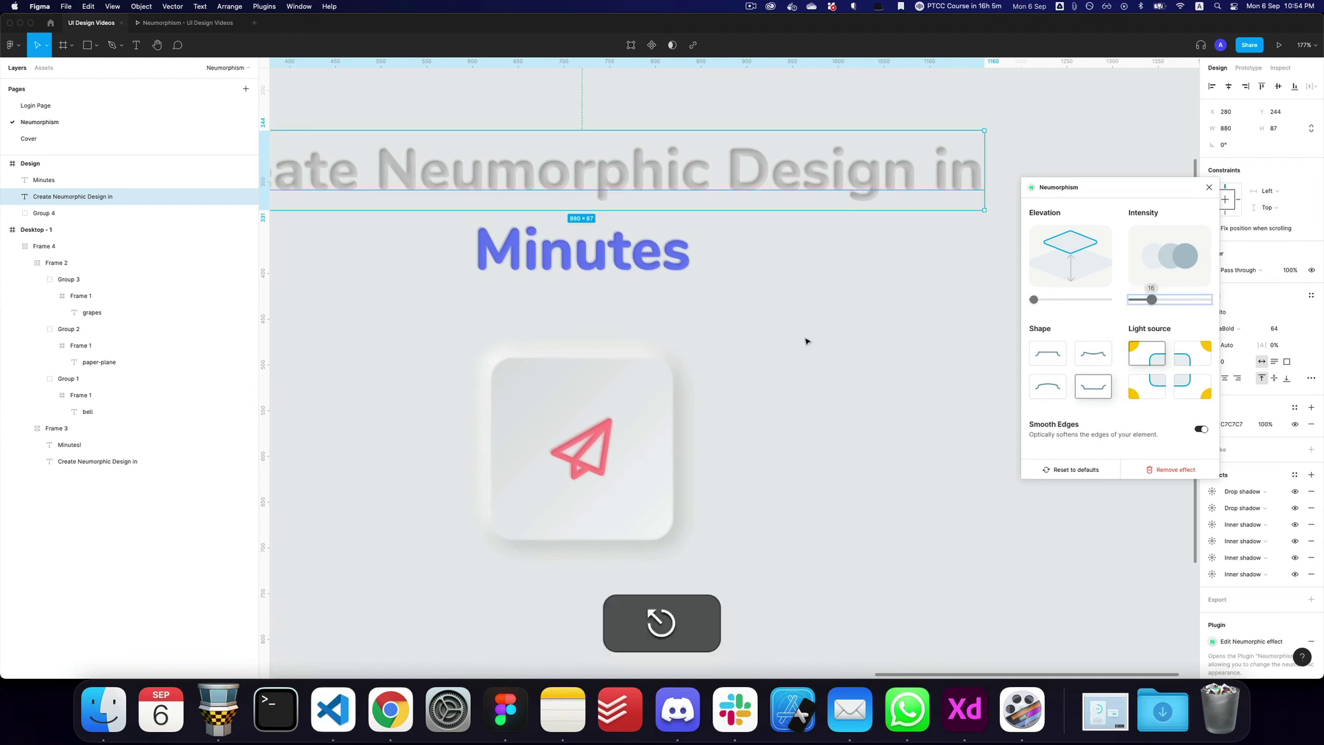
key("z")
left_click(807, 338, "alt")
left_click(1202, 186)
key("space")
left_click_drag(949, 305, 931, 328)
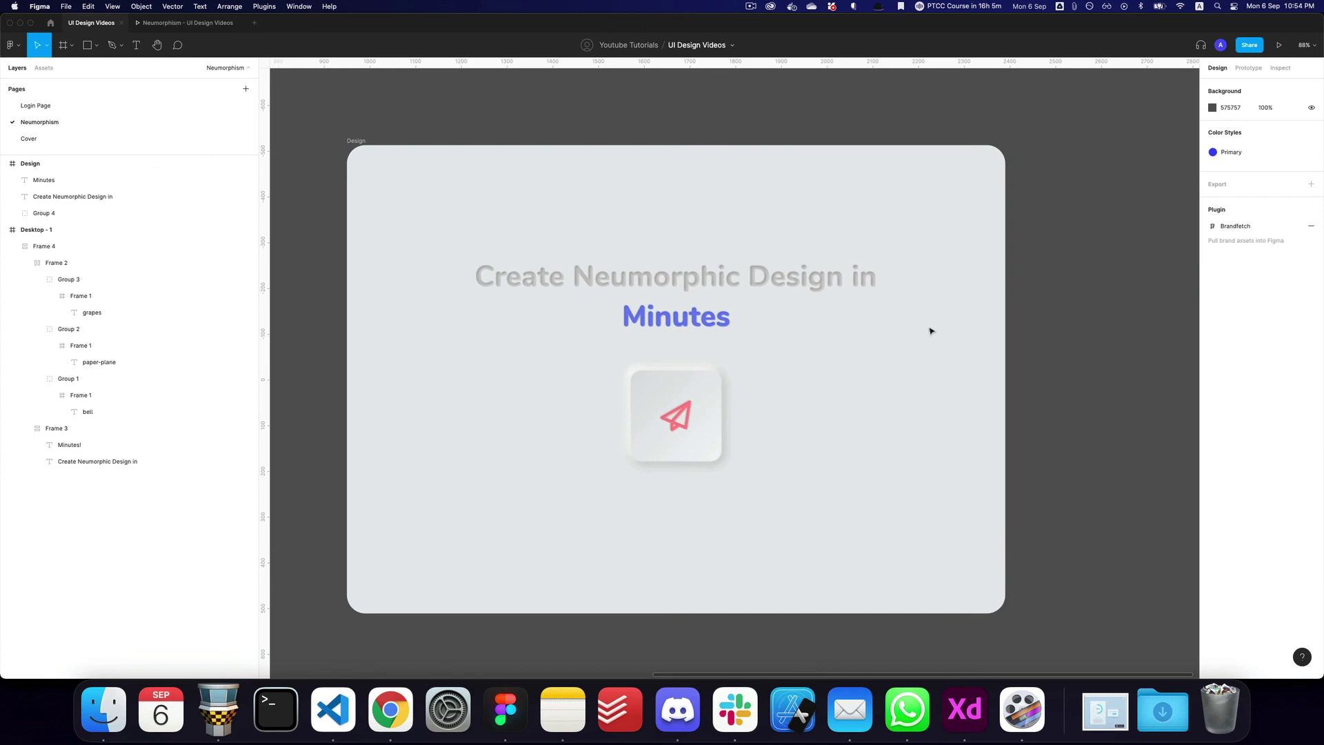